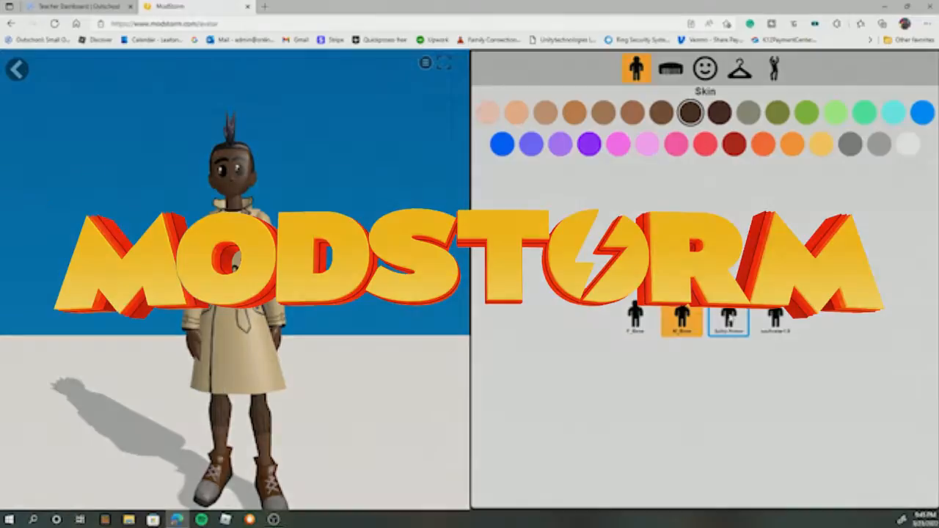
left_click(729, 320)
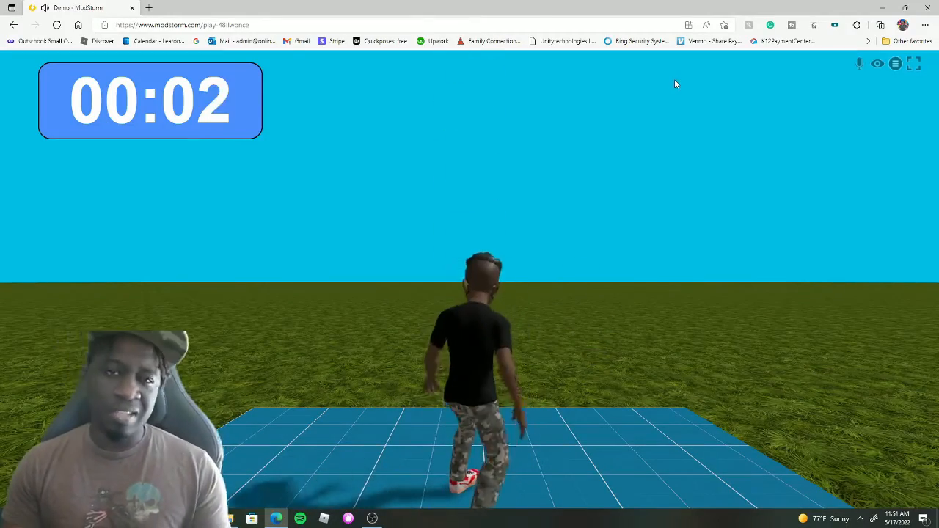
Playtest the Demo scene with its on-screen timer by moving the avatar off the platform, and return to the editor
left_click(521, 193)
key("s")
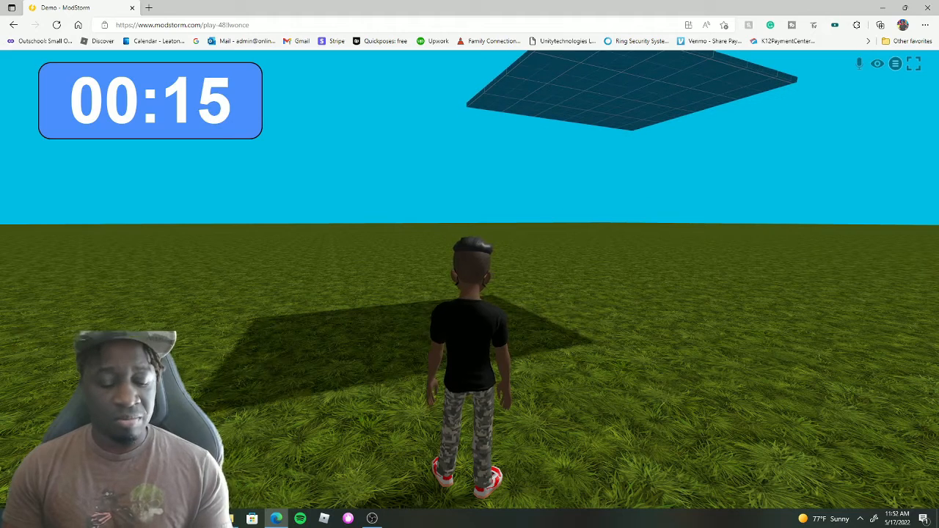
key("1")
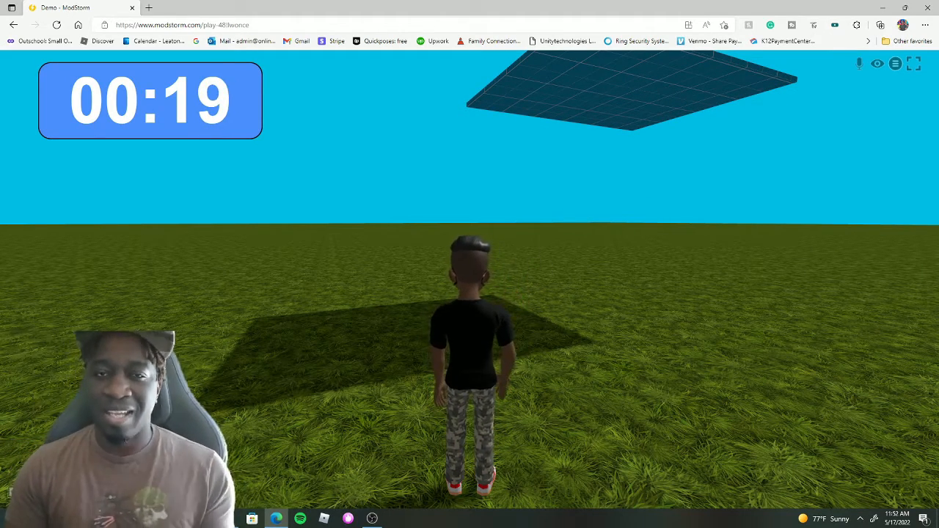
key("Escape")
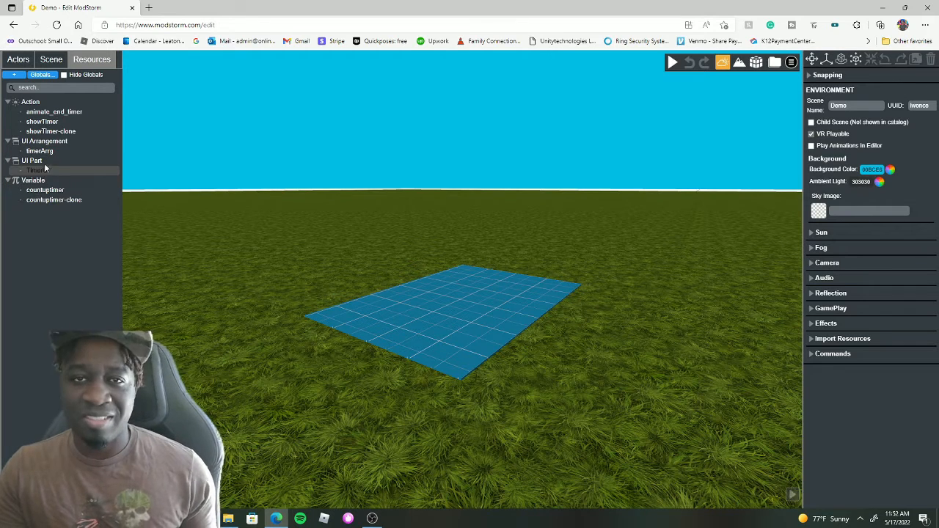
Delete the three timer actions animate_end_timer, showTimer and showTimer-clone from the scene's resources
left_click(50, 112)
key("Delete")
left_click(55, 115)
key("Delete")
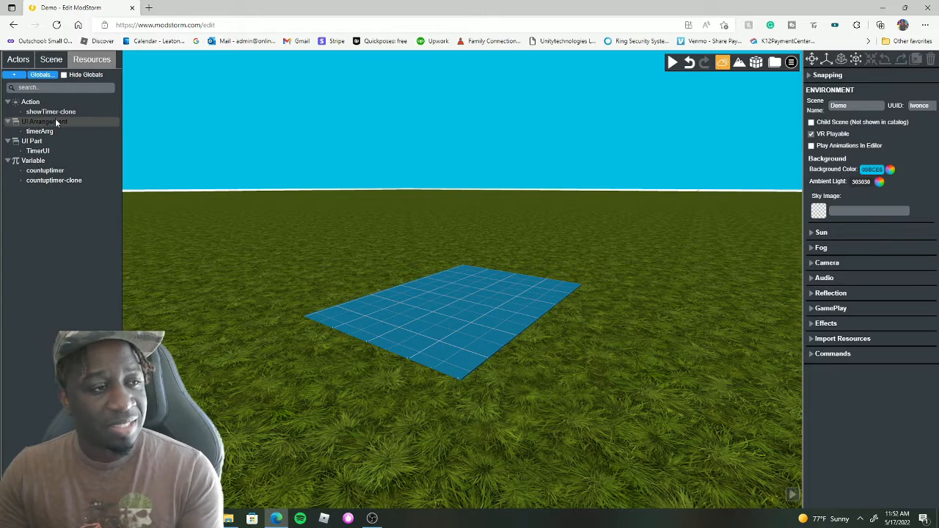
left_click(57, 115)
key("Delete")
Delete the remaining timer resources: timerArrg, TimerUI, countuptimer and countuptimer-clone
left_click(47, 115)
key("Delete")
left_click(45, 113)
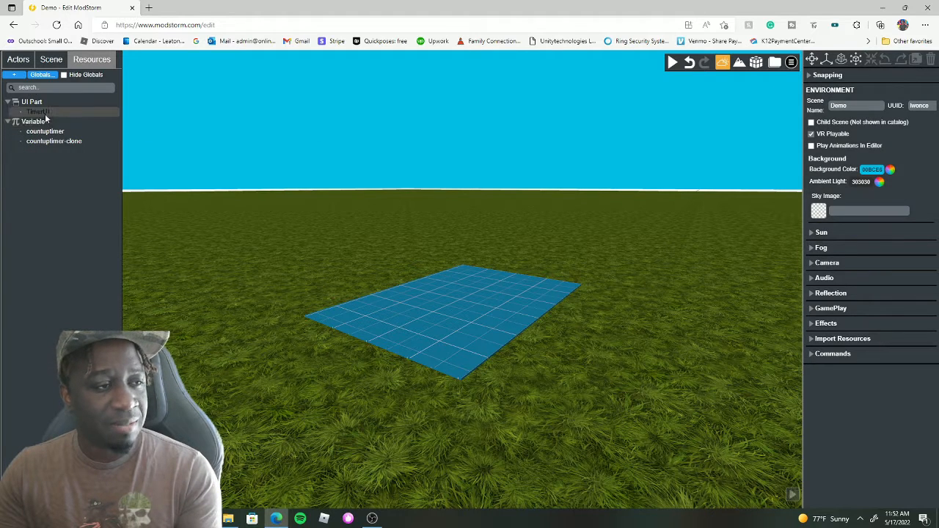
key("Delete")
left_click(53, 122)
key("Delete")
left_click(53, 112)
key("Delete")
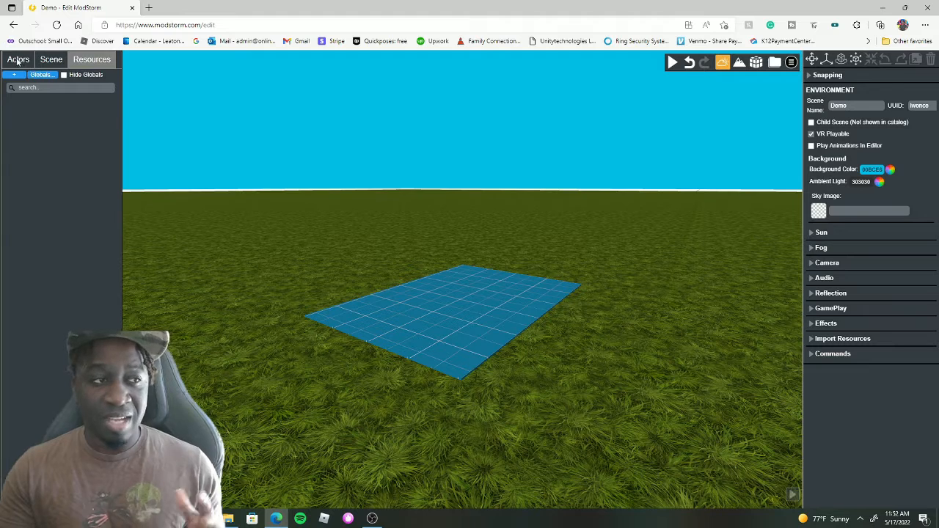
Place a block on the blue platform and create a new action resource
left_click(18, 59)
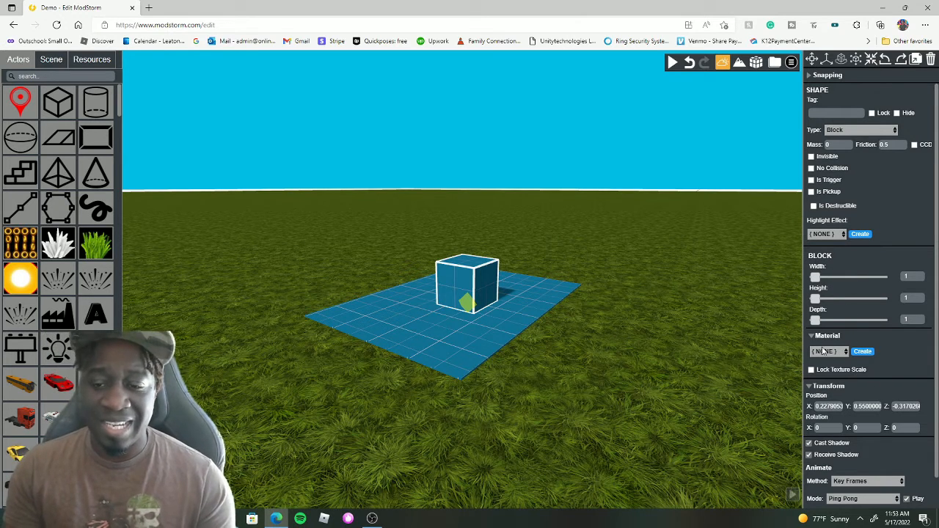
left_click(94, 60)
left_click(14, 75)
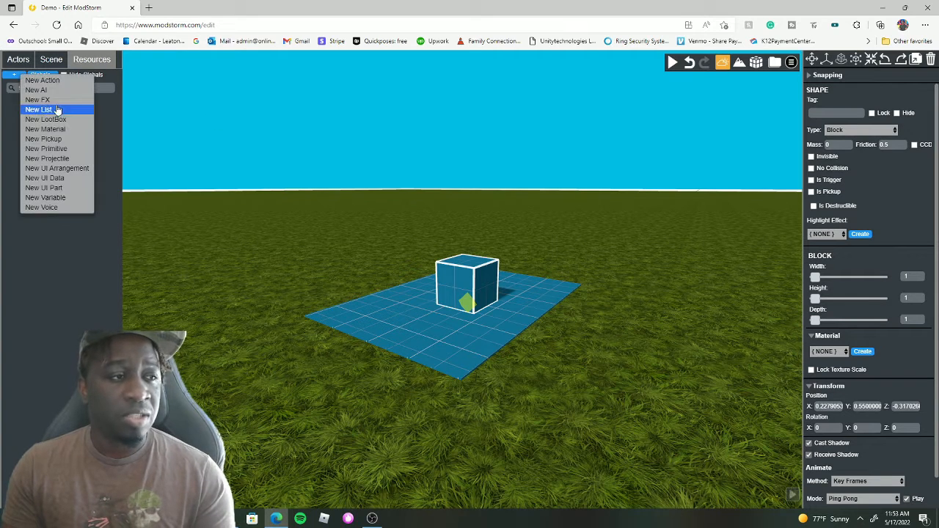
left_click(44, 80)
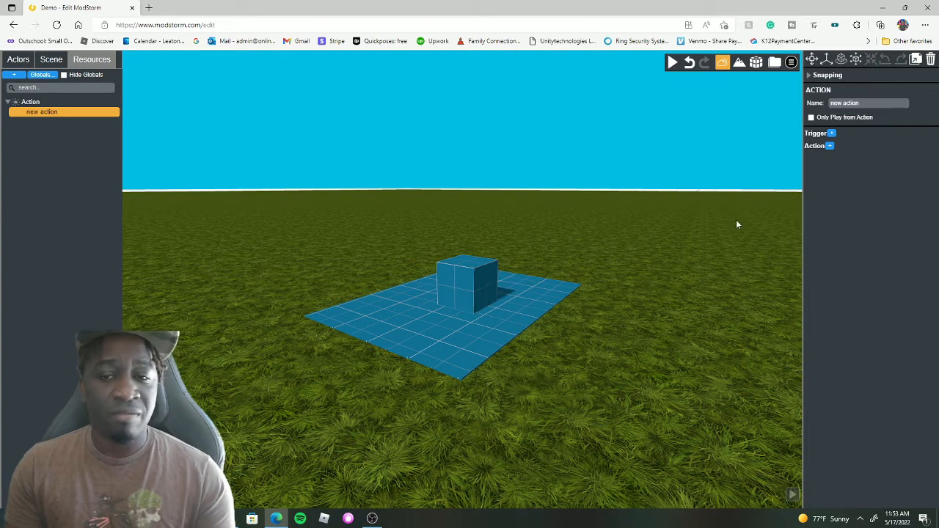
Add a blank trigger and a blank command to the new action, and look through their available types
left_click(831, 133)
left_click(863, 148)
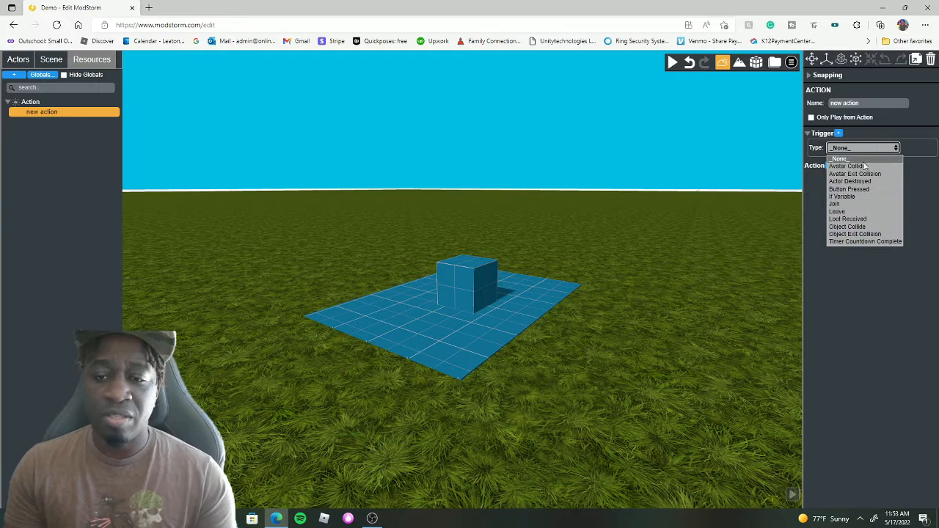
left_click(812, 189)
left_click(831, 167)
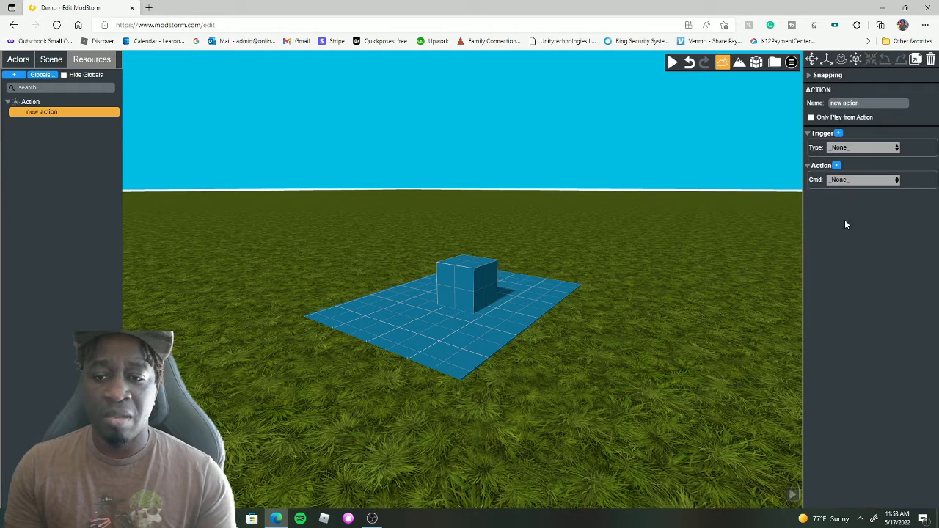
left_click(893, 182)
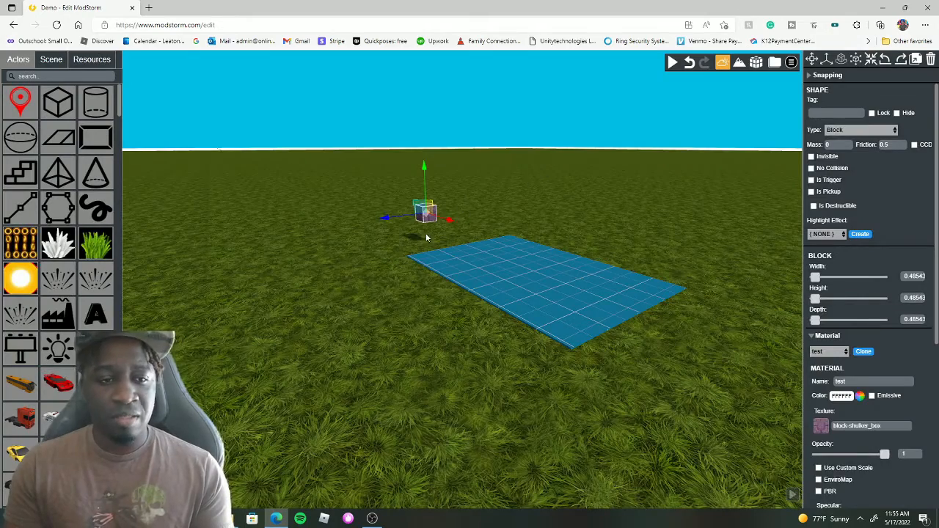
Move the small textured block farther out from the corner of the blue platform
left_click_drag(426, 236, 459, 259)
left_click(307, 292)
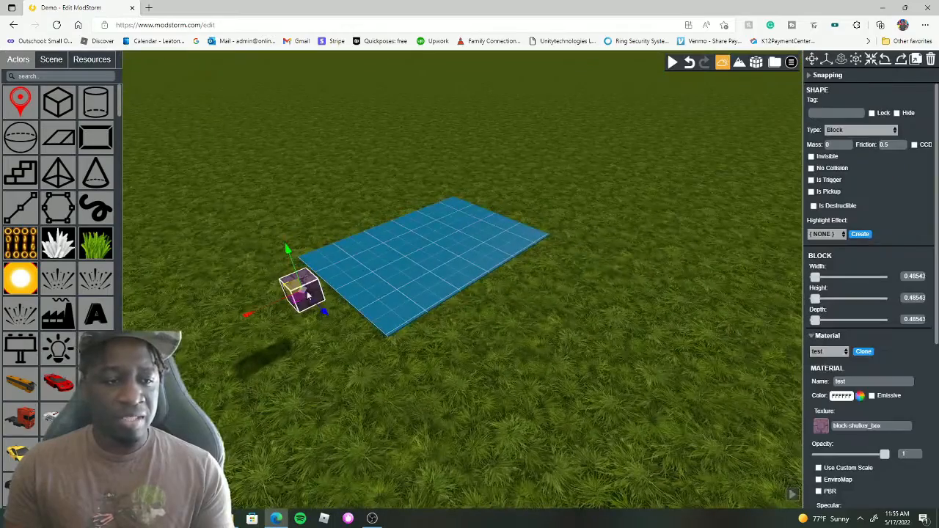
left_click_drag(307, 292, 229, 321)
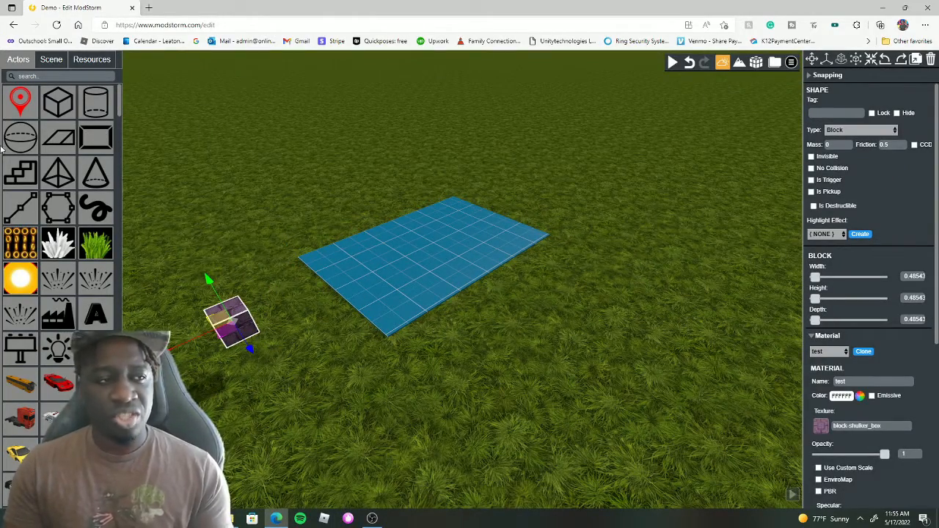
left_click_drag(515, 382, 478, 336)
left_click(385, 189)
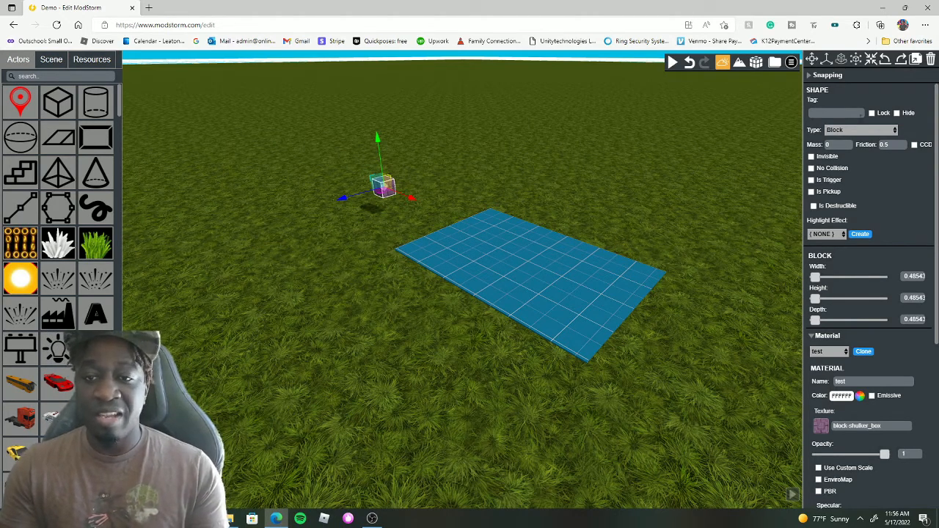
Make the textured block a pickup and playtest the scene by running the avatar into it
left_click(811, 192)
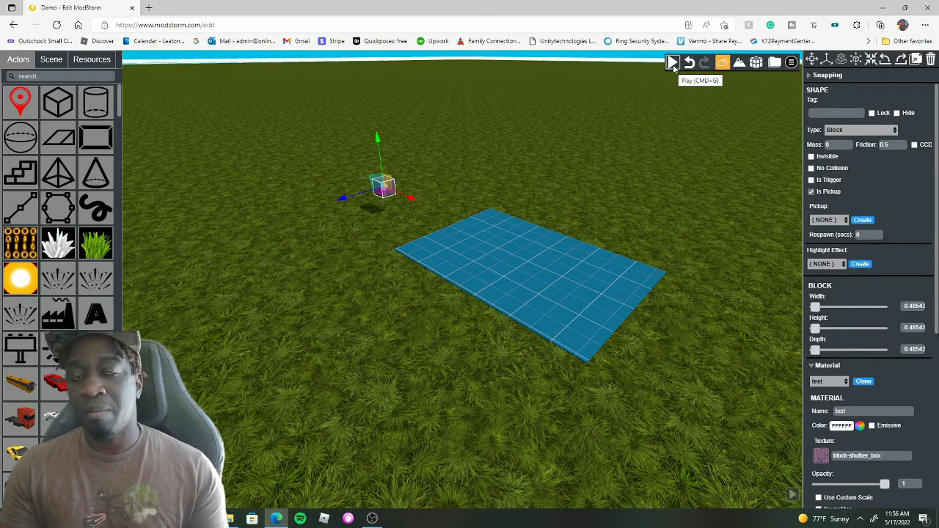
left_click(673, 63)
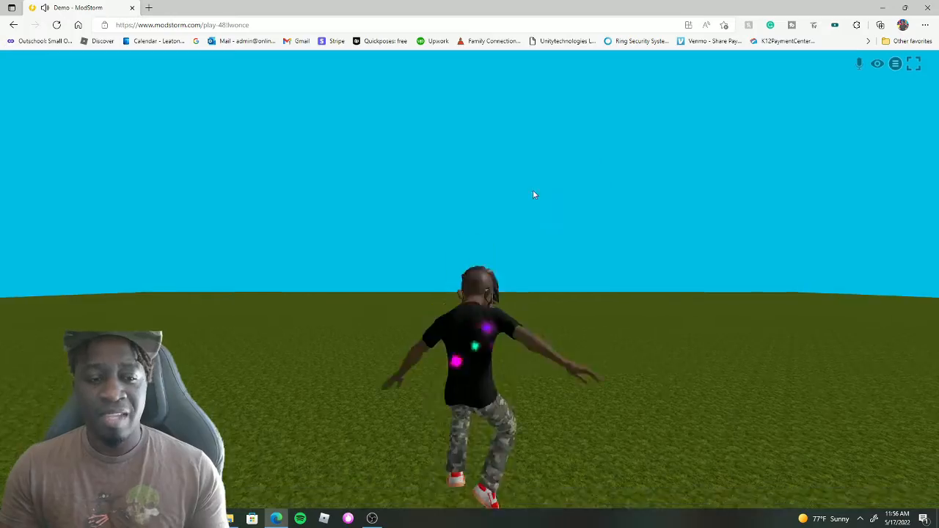
left_click(534, 195)
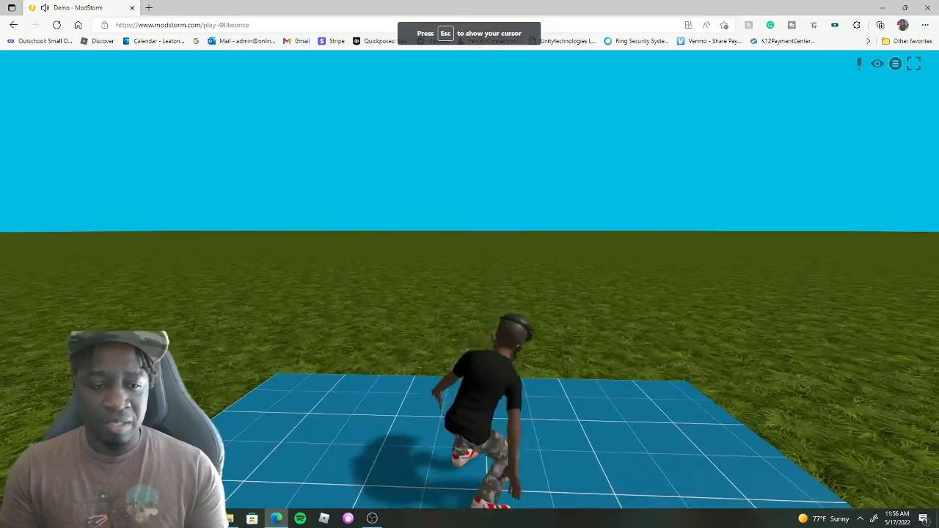
key("w")
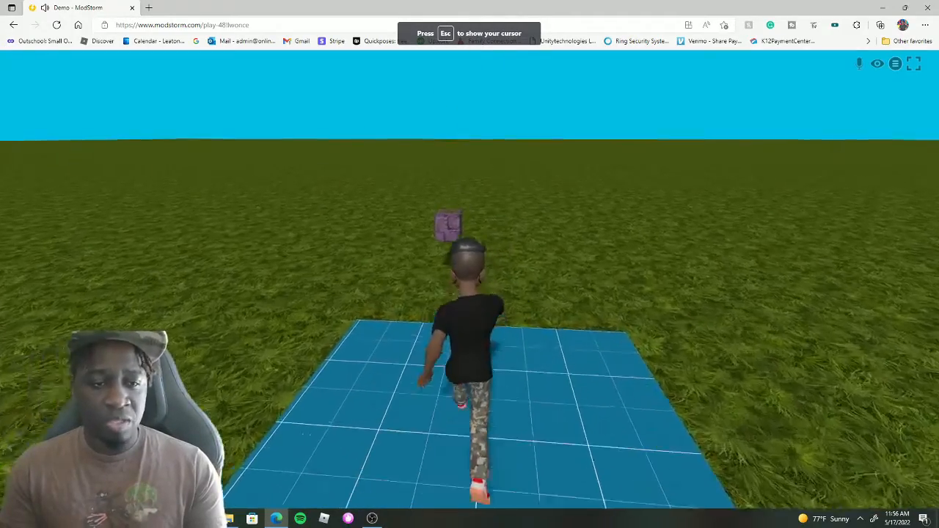
key("s")
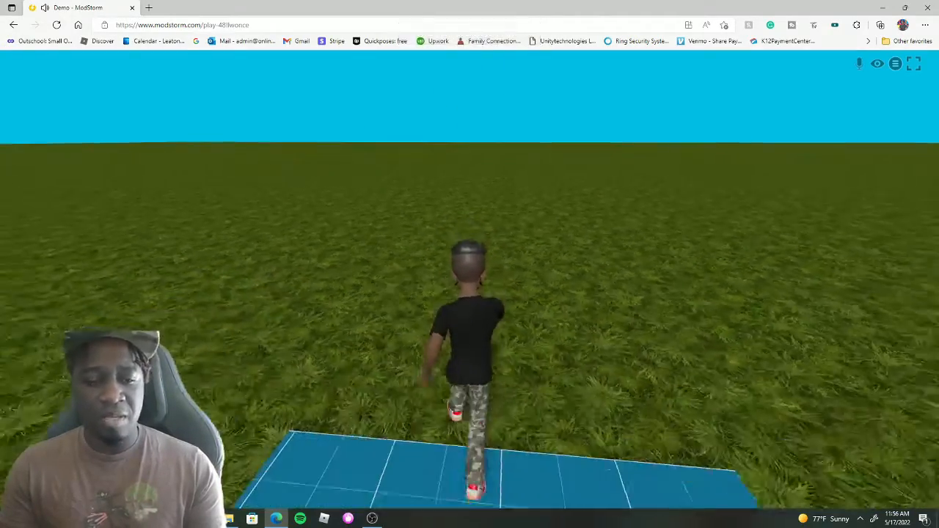
key("space")
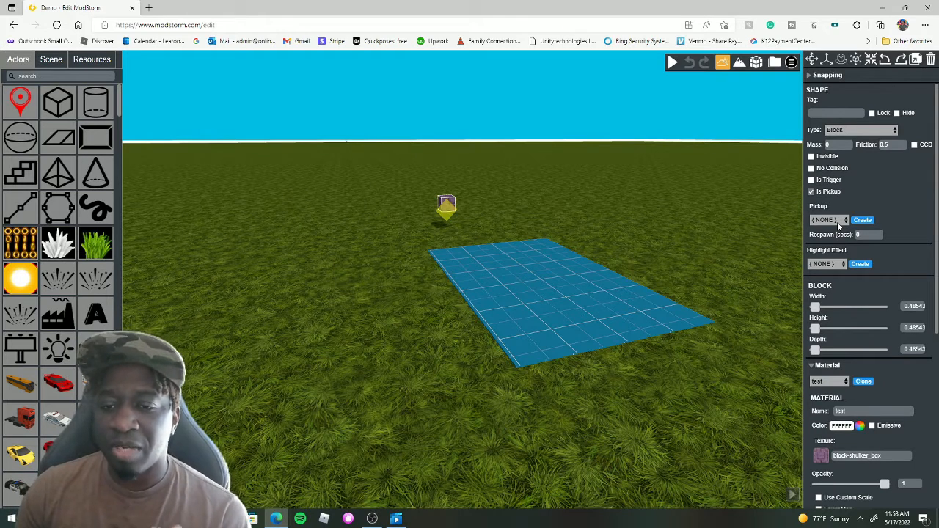
Set the pickup block's respawn time to 5 seconds
left_click(871, 235)
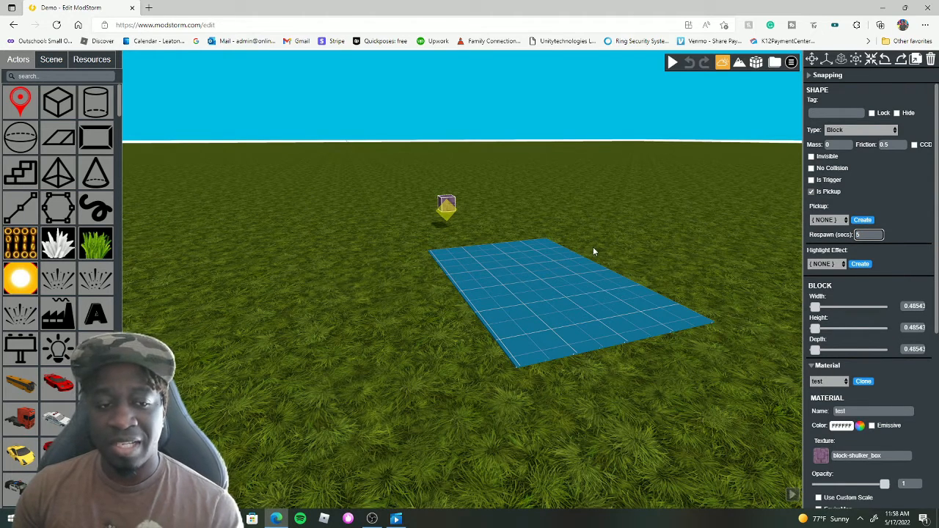
left_click(448, 210)
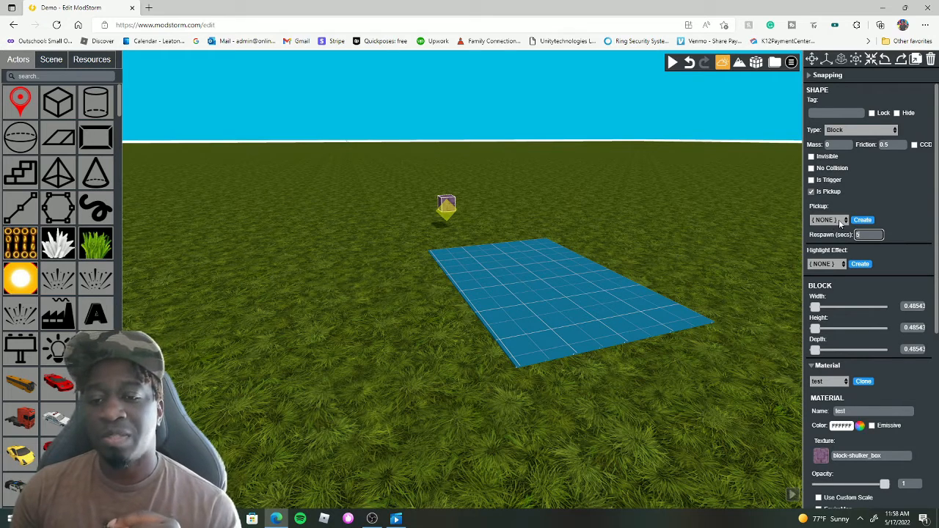
Check the block's available pickup and highlight effect choices, and create a new pickup resource for it
left_click(828, 220)
left_click(832, 222)
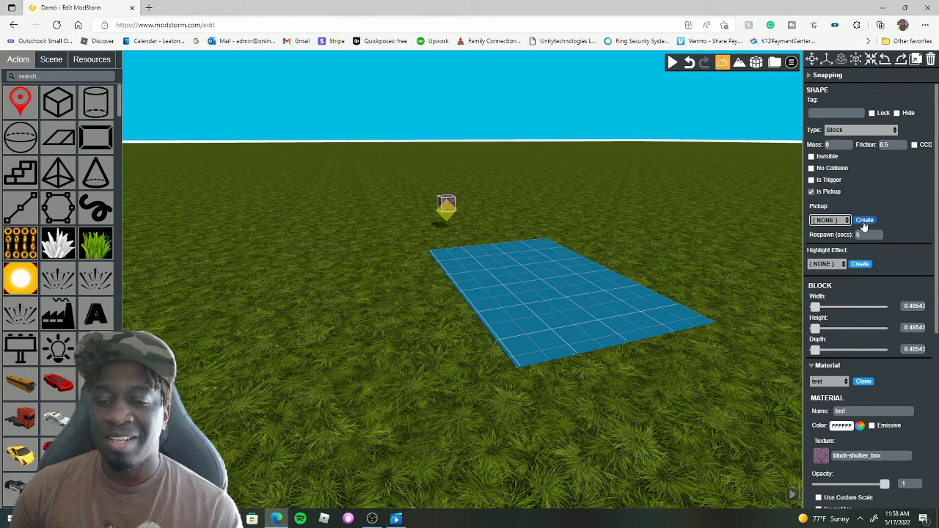
scroll(864, 382, "down", 3)
scroll(857, 355, "up", 3)
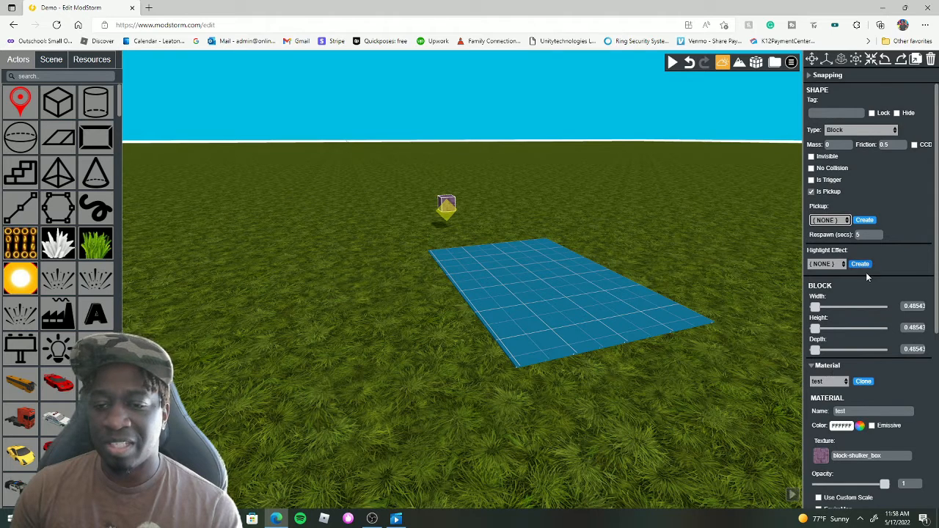
left_click(827, 264)
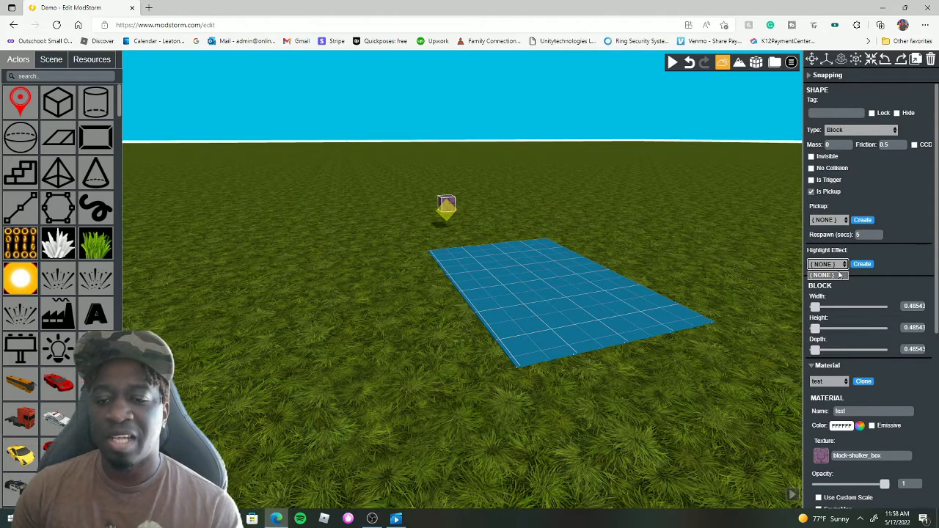
left_click(840, 220)
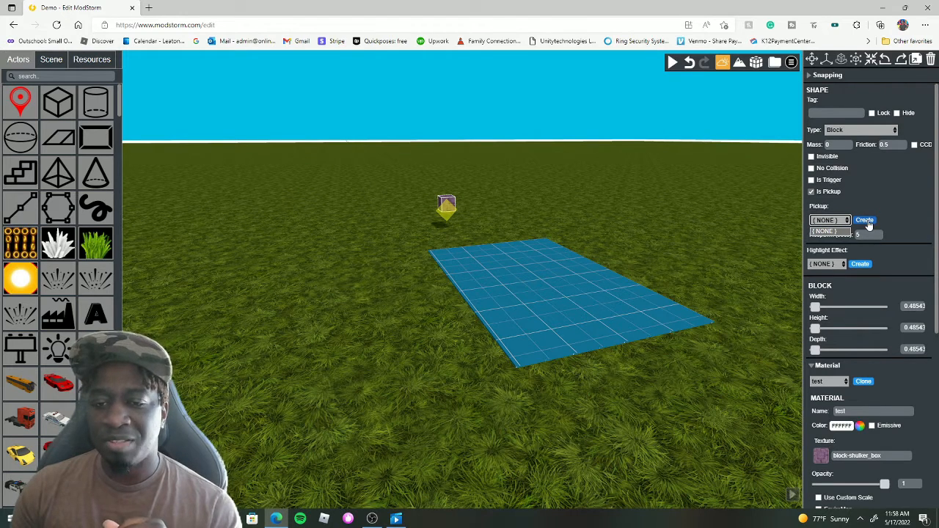
left_click(864, 220)
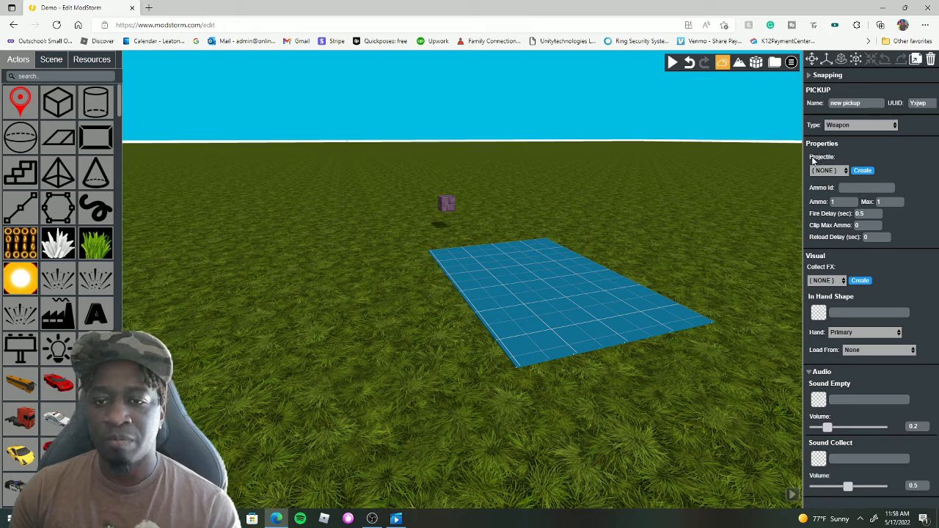
Set the new pickup's type to Misc and open its Collect FX choices
left_click(844, 170)
left_click(914, 181)
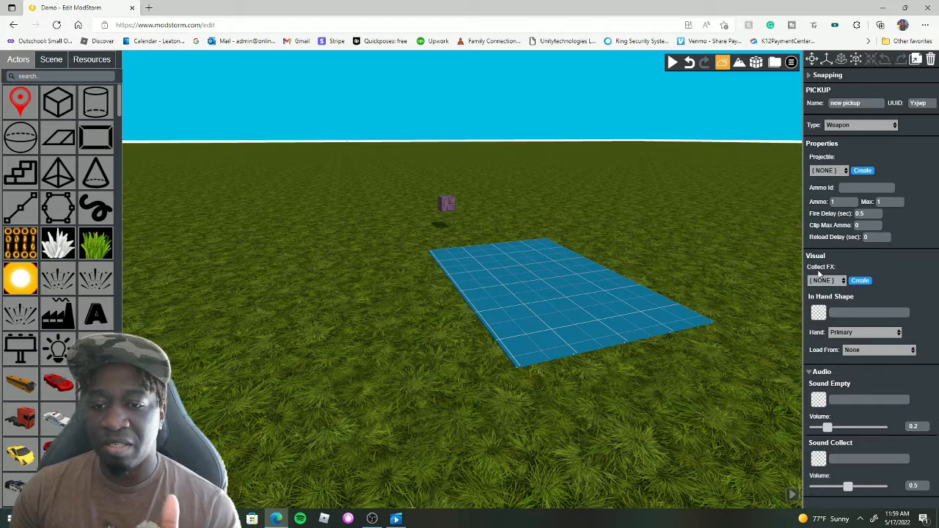
left_click(892, 126)
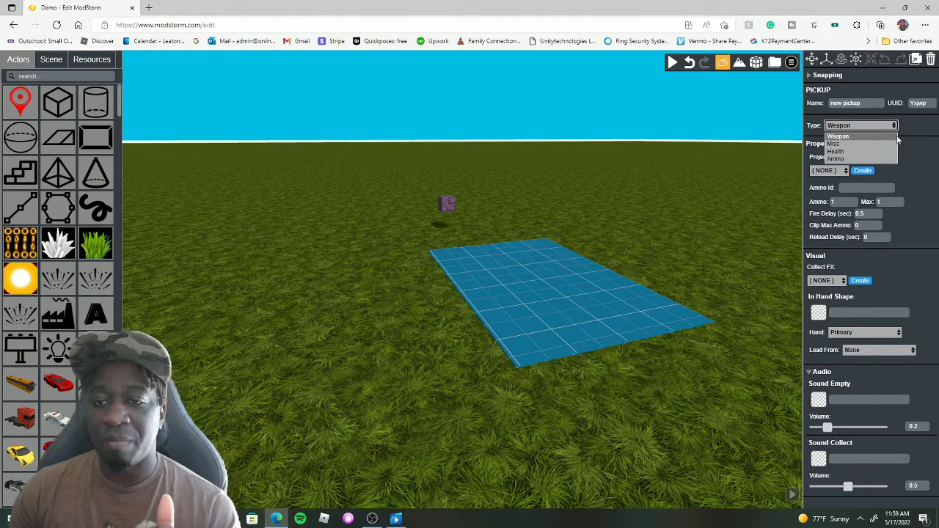
left_click(931, 180)
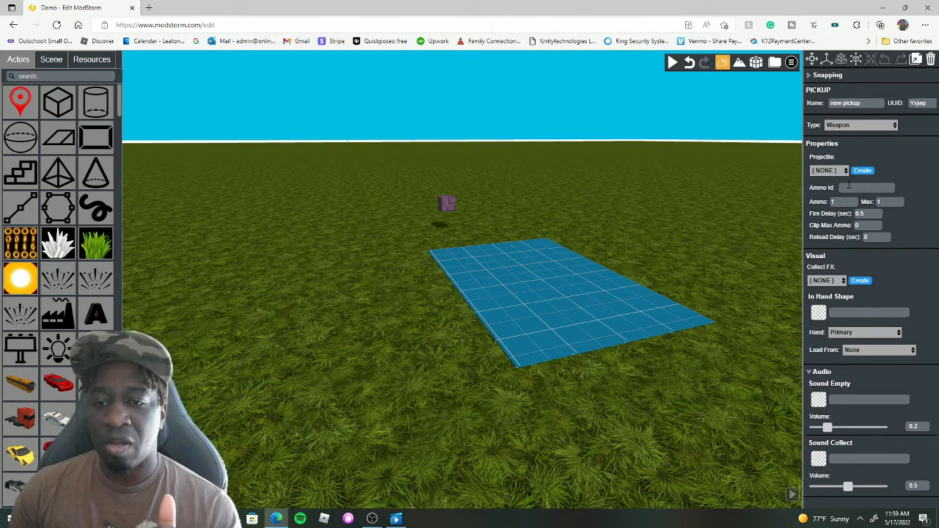
left_click(895, 127)
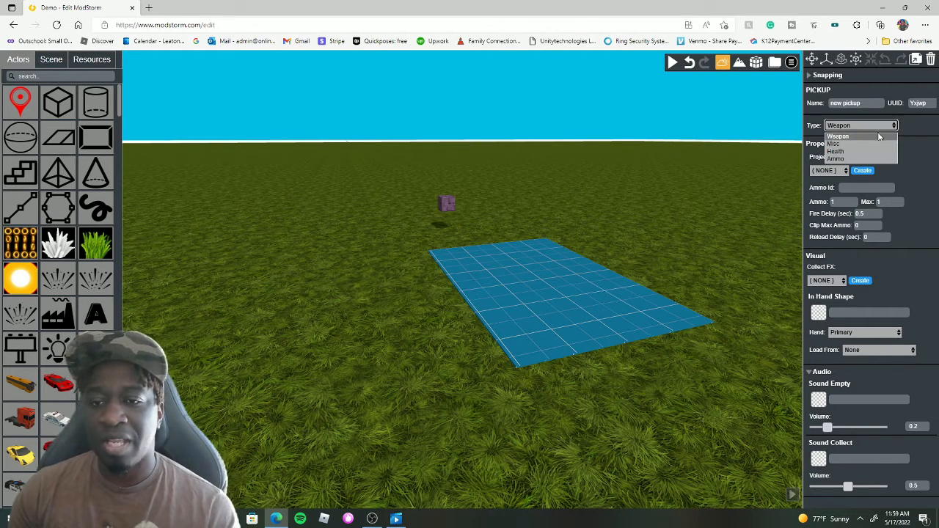
left_click(835, 145)
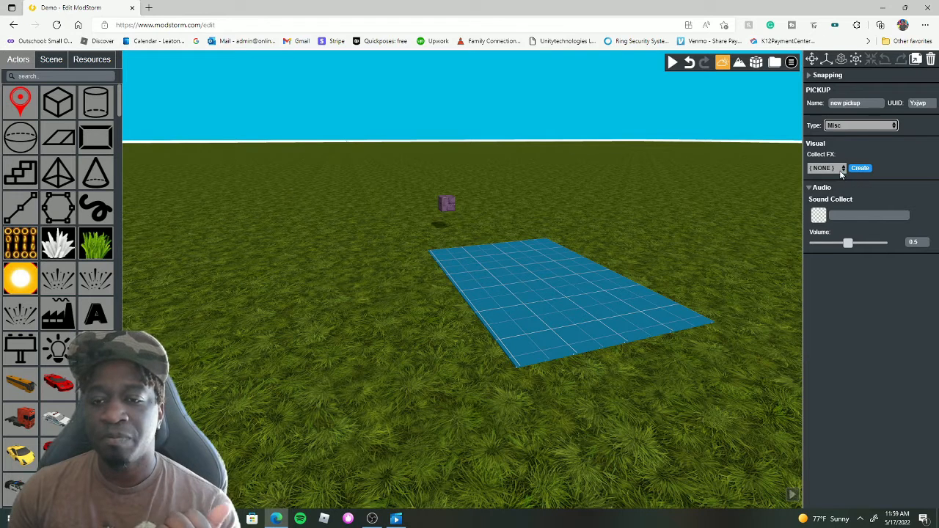
left_click(834, 169)
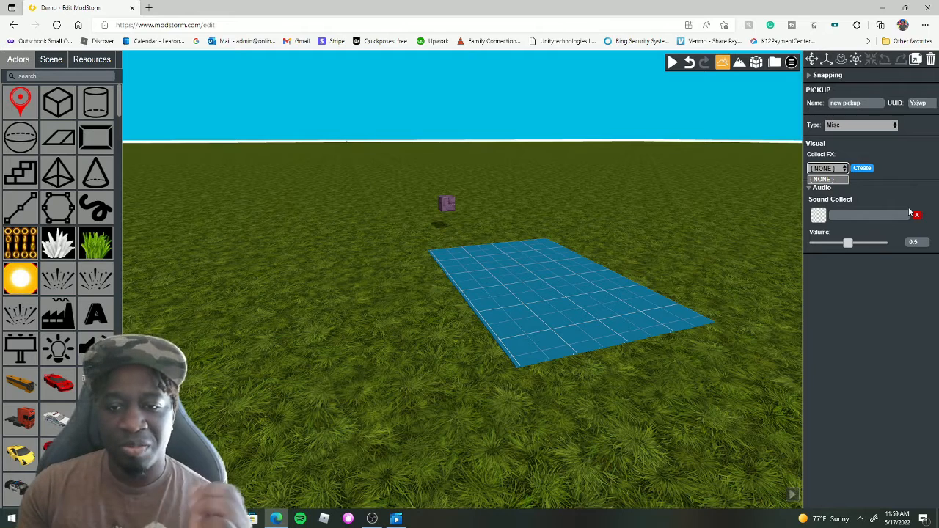
Preview chime_warning and assign it as the pickup's collect sound, with the volume set to 0.49
left_click(819, 216)
mouse_move(510, 159)
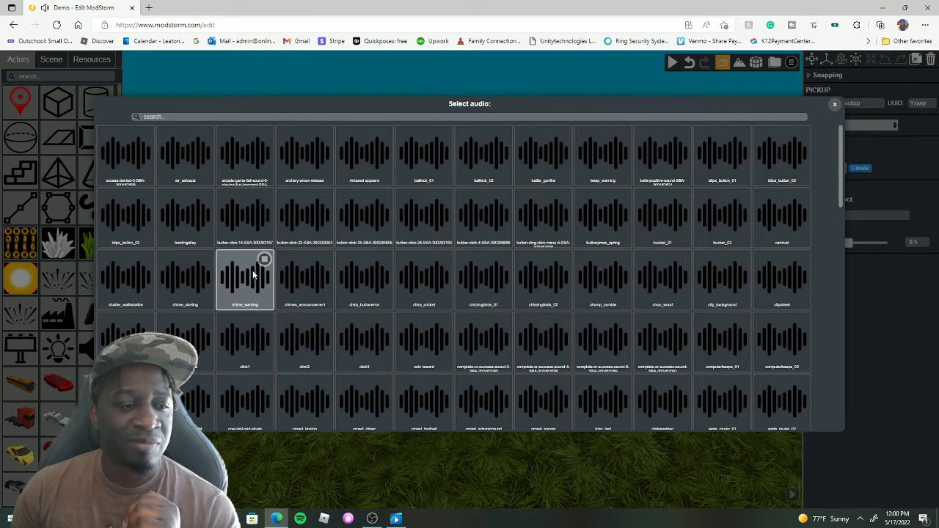
left_click(265, 262)
left_click(264, 260)
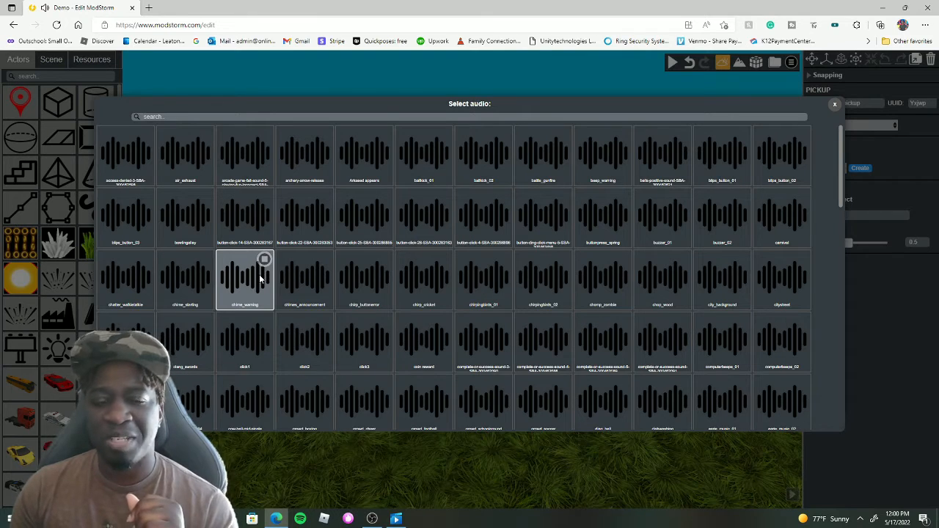
left_click(255, 280)
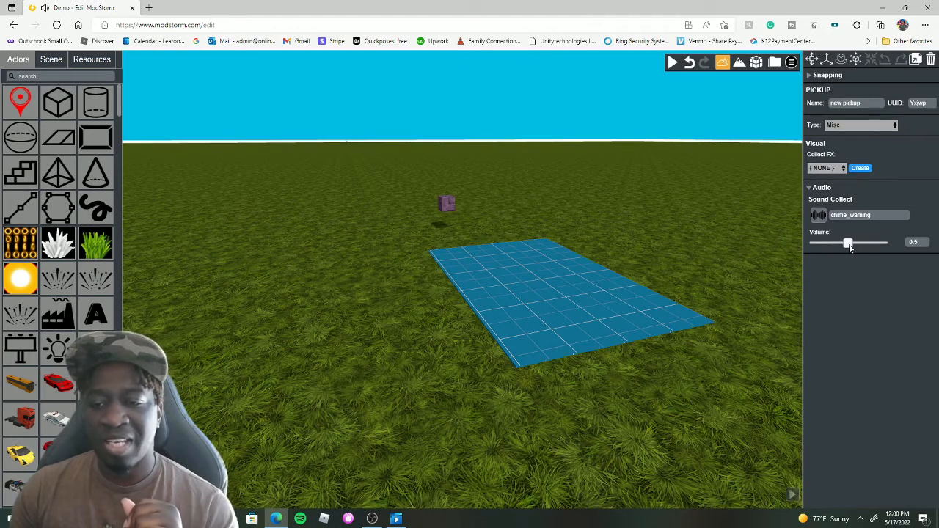
mouse_move(850, 245)
left_mouse_down()
mouse_move(876, 245)
mouse_move(850, 248)
left_mouse_up()
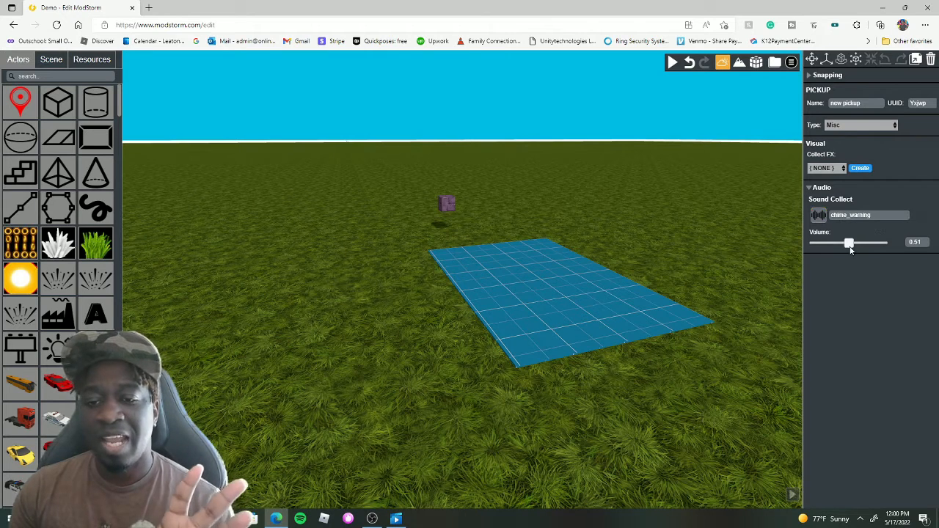
left_click_drag(849, 244, 849, 247)
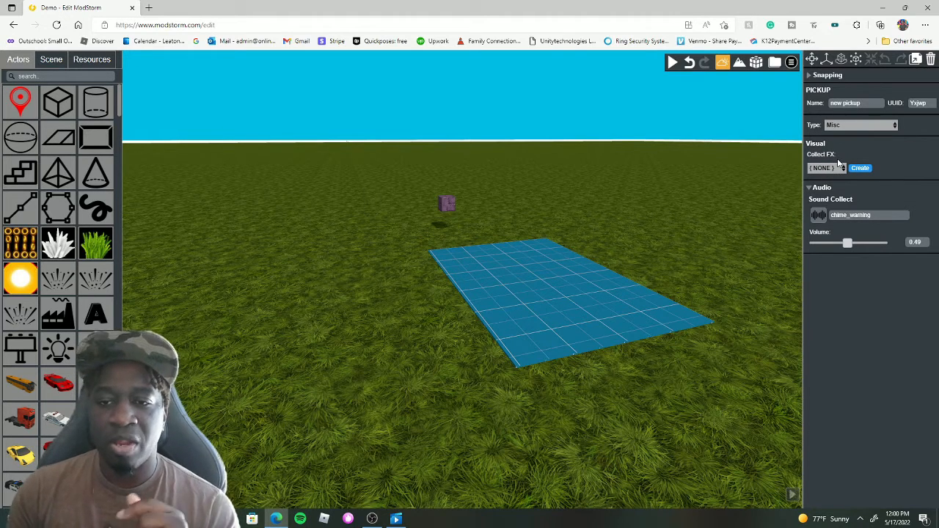
Create a new Collect FX for the pickup and name it pickupFX
left_click(866, 168)
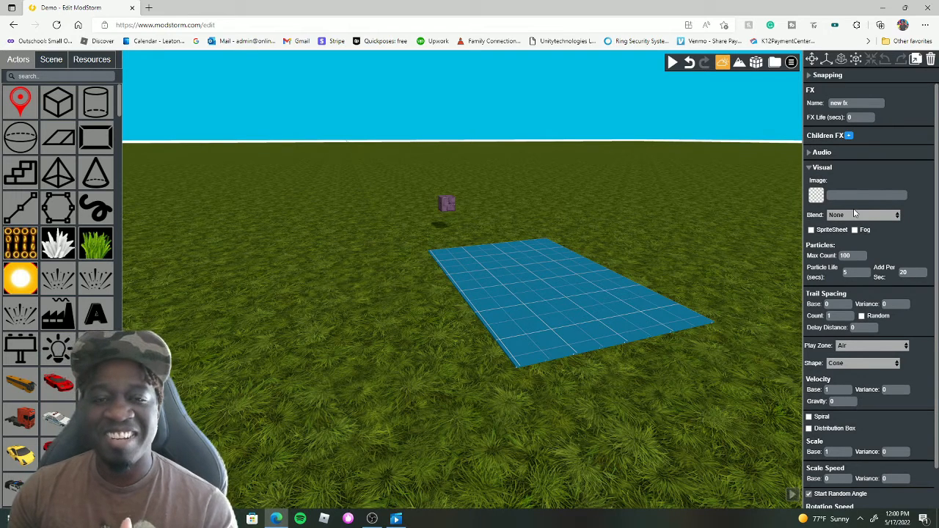
left_click(855, 103)
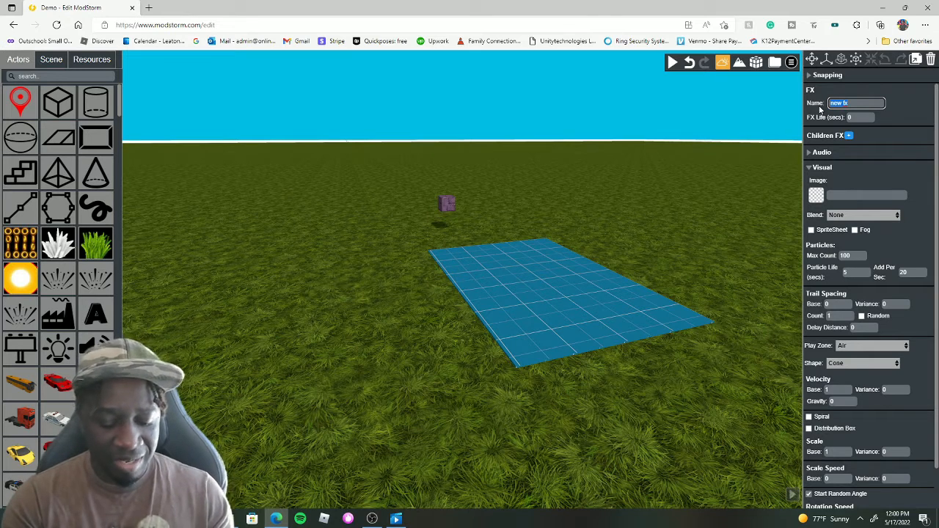
type("pickupFX")
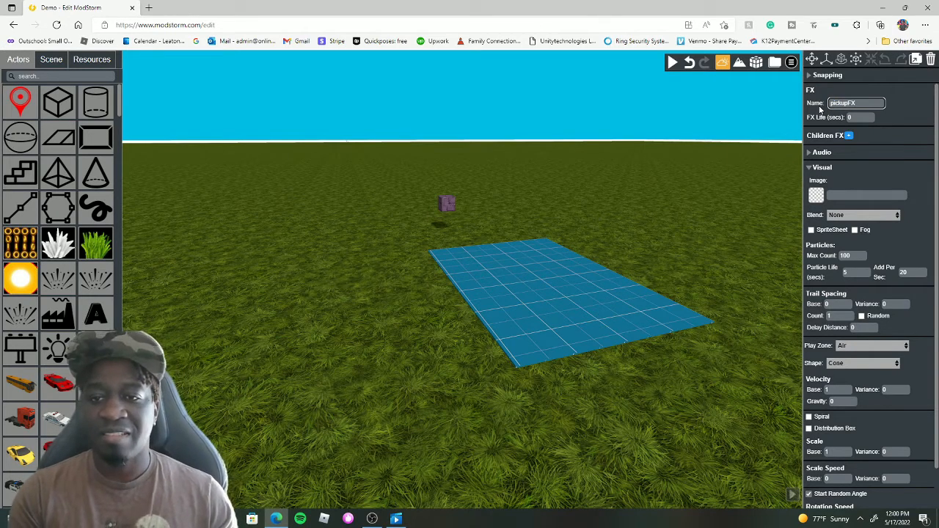
left_click(821, 110)
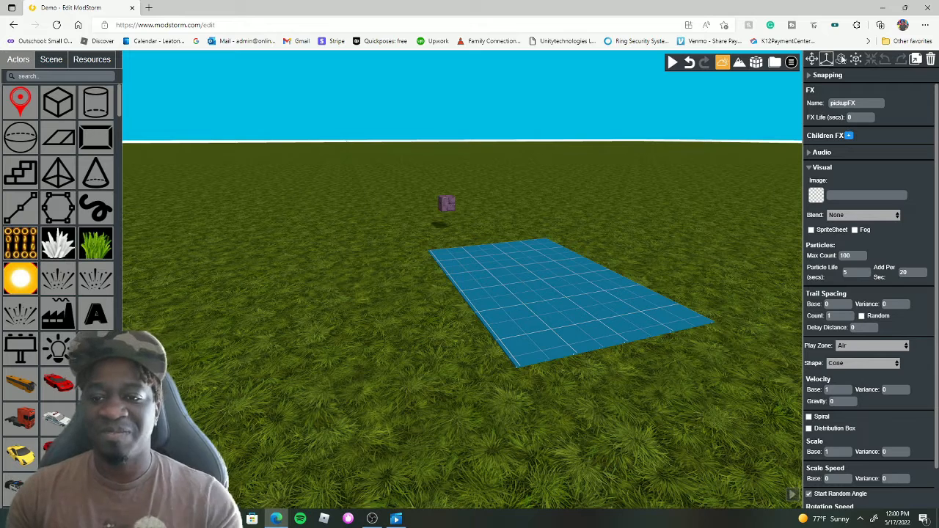
Set the FX Life of pickupFX to 1.5 seconds
left_click(849, 118)
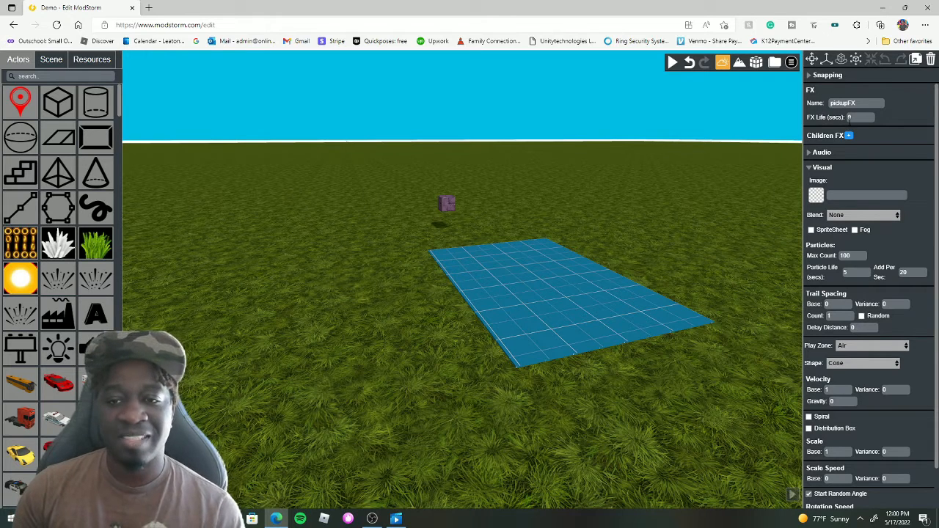
left_click_drag(861, 118, 842, 122)
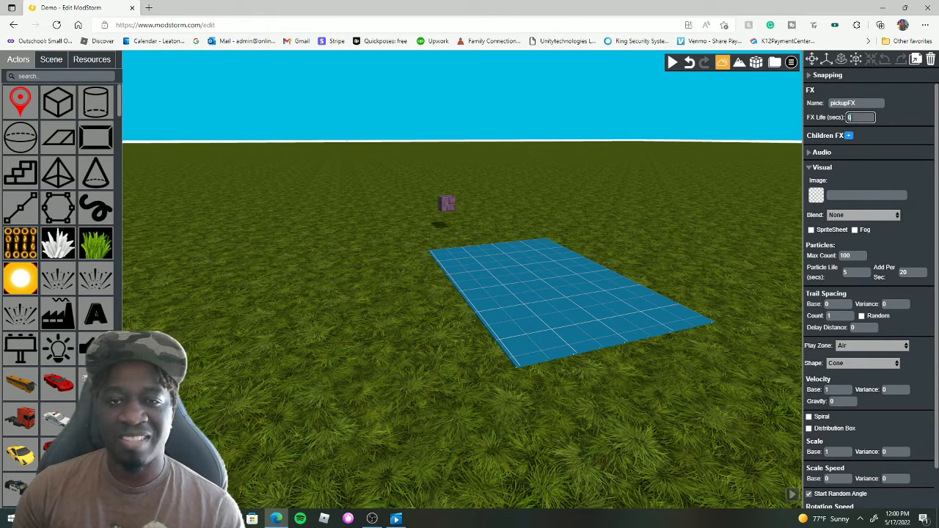
left_click(930, 148)
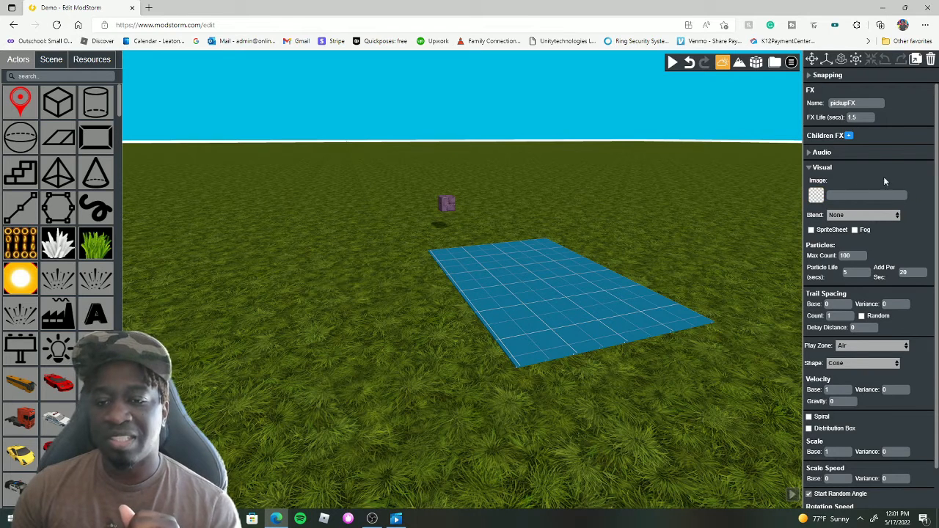
Assign the explosion2sheet image as the visual of pickupFX
scroll(826, 248, "down", 1)
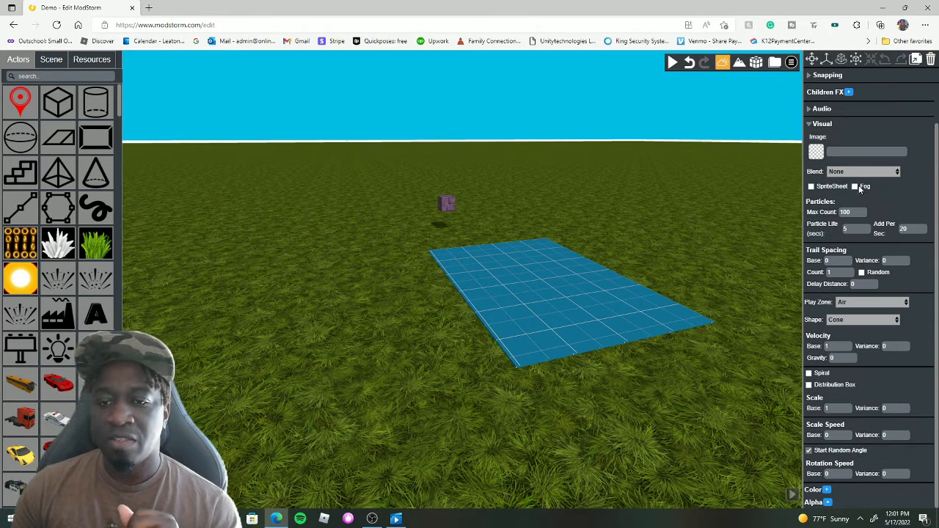
left_click(810, 186)
left_click(811, 186)
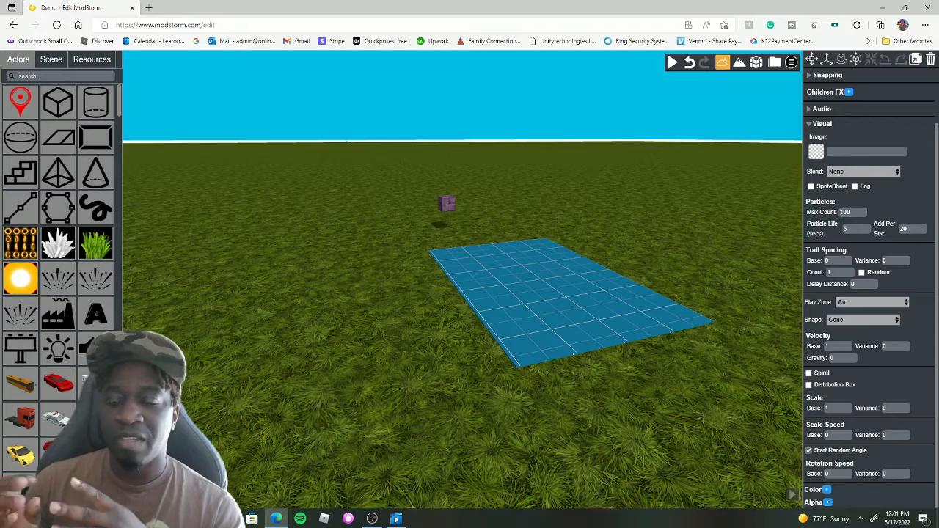
mouse_move(826, 154)
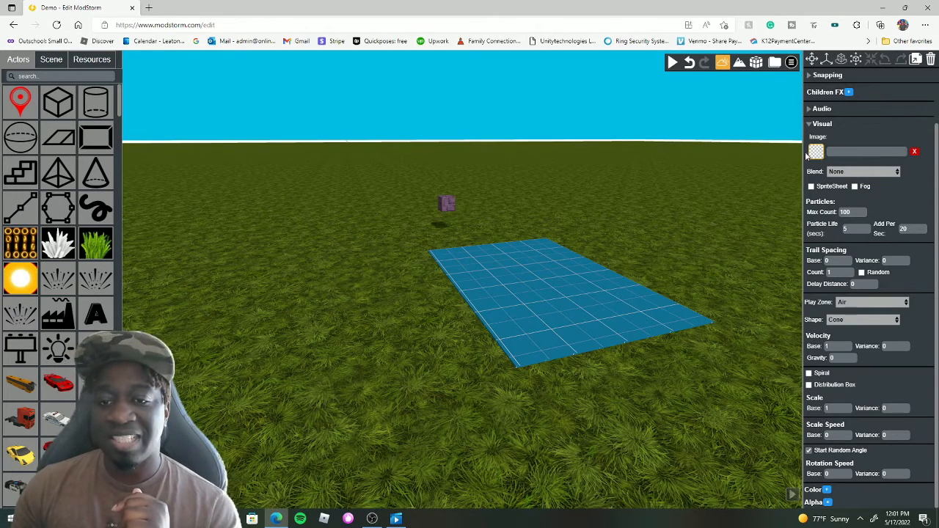
left_click(816, 153)
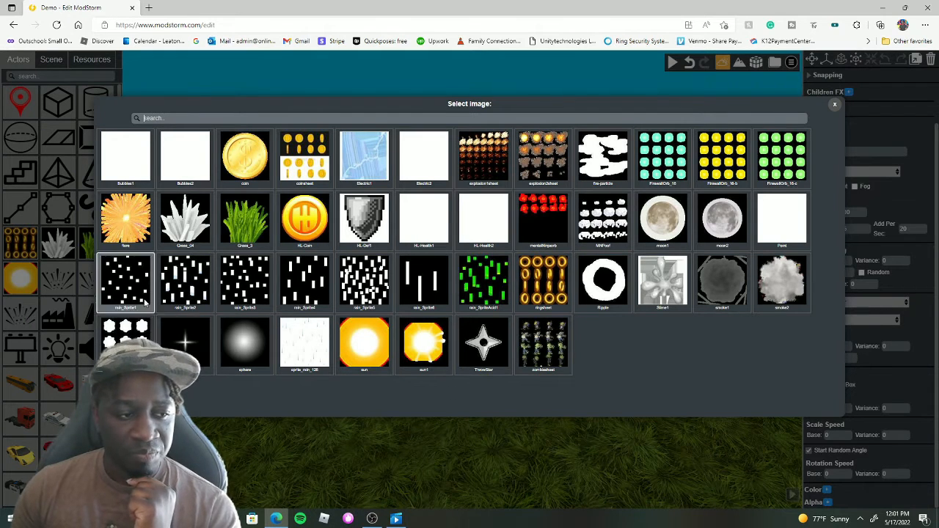
left_click(549, 165)
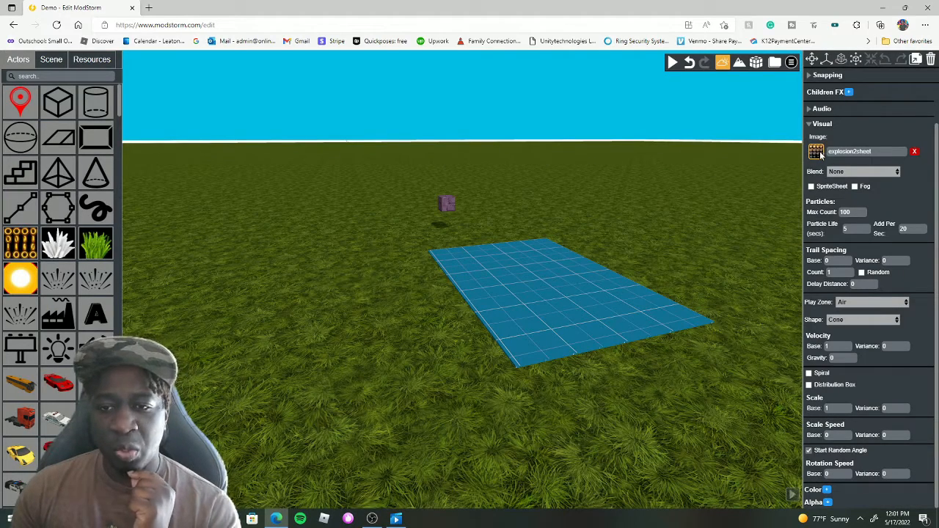
Enable SpriteSheet for the explosion image and set its playback mode to Hold at End
left_click(811, 187)
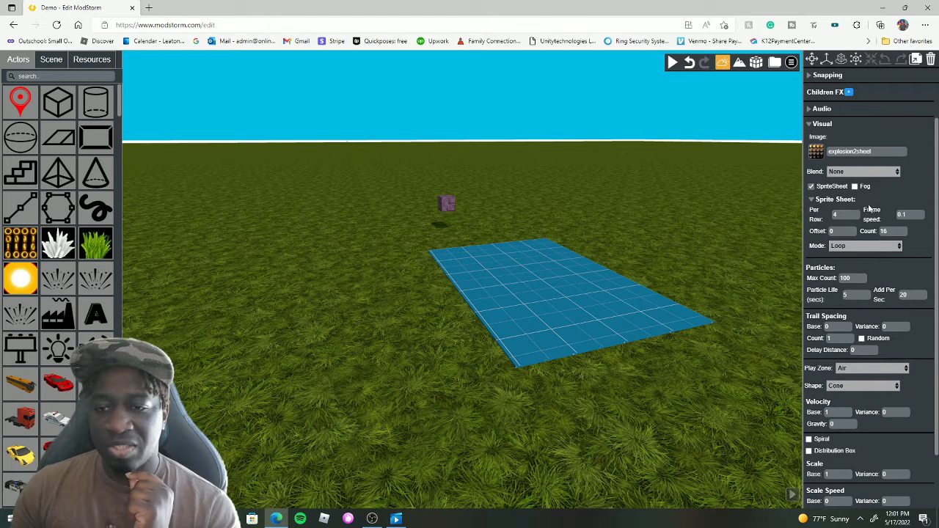
left_click(817, 151)
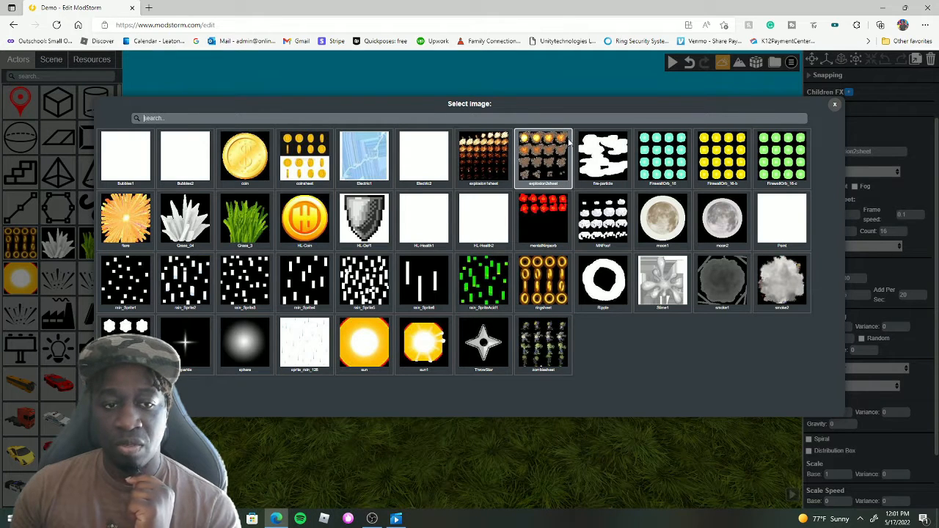
left_click(917, 165)
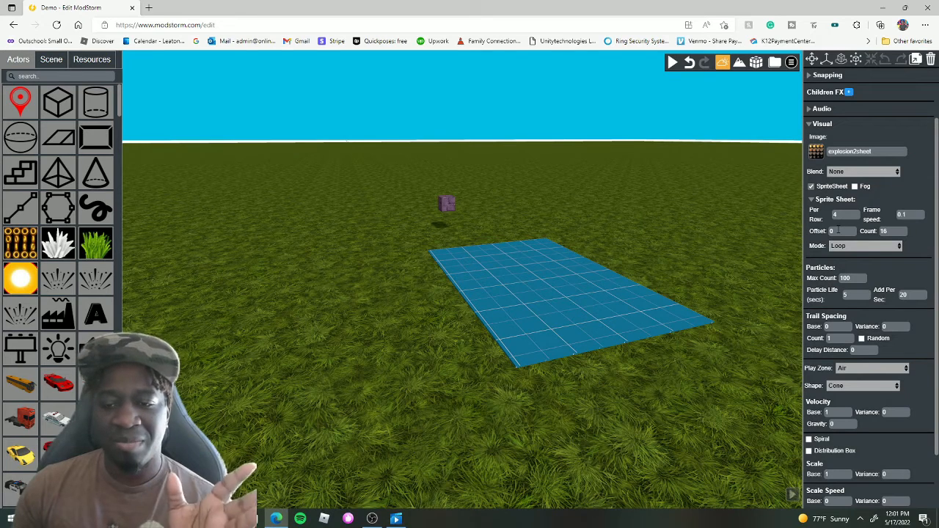
left_click(866, 246)
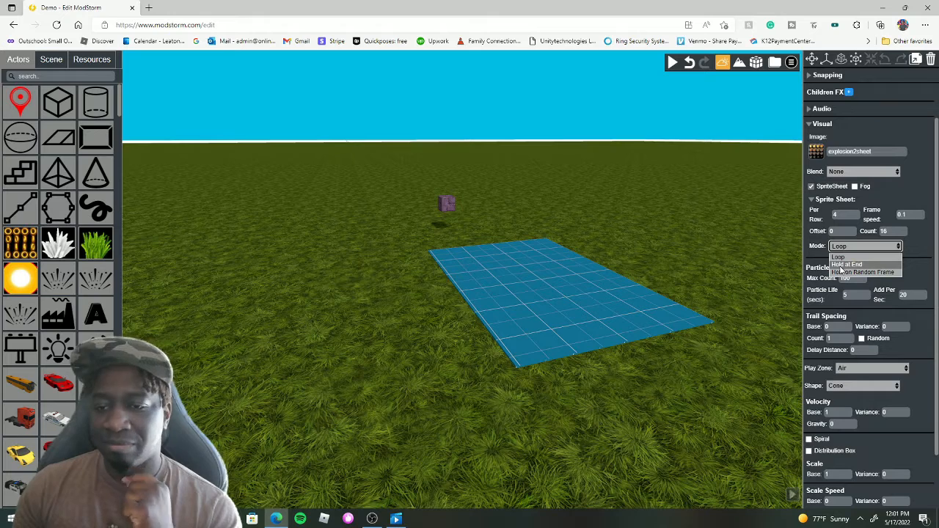
left_click(841, 265)
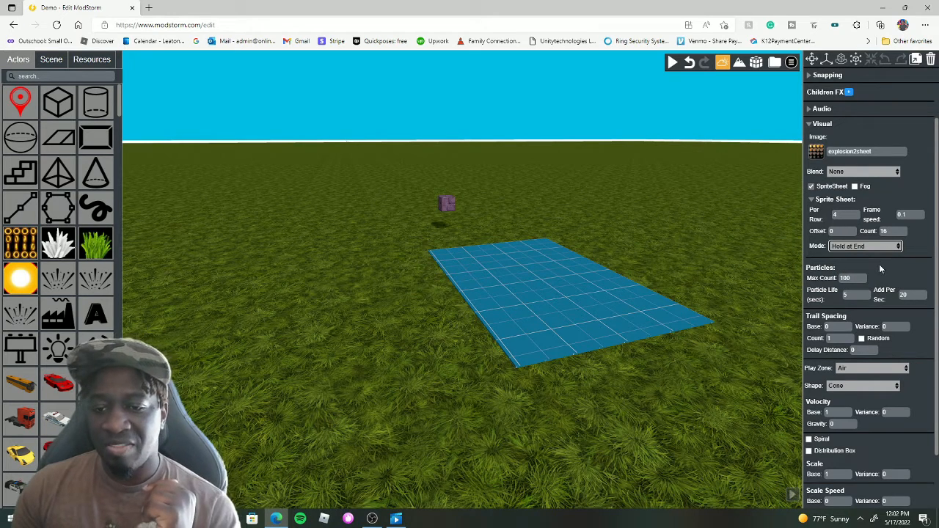
Open the new pickup resource and check which Collect FX and collect sound it uses
scroll(878, 274, "down", 1)
scroll(878, 273, "up", 2)
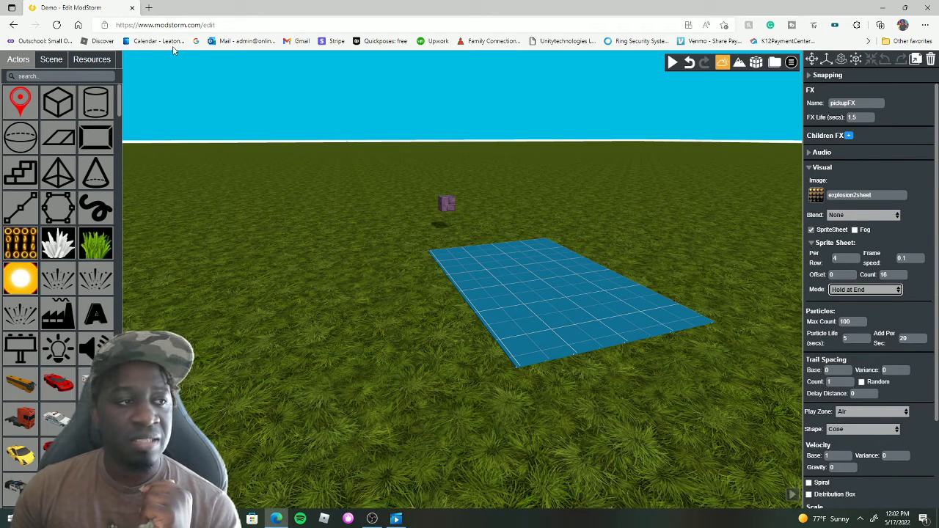
left_click(97, 61)
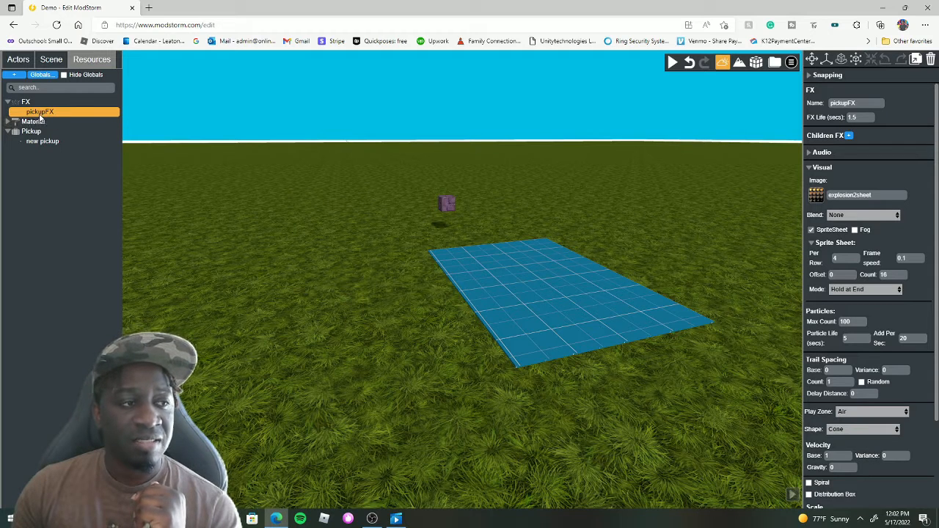
left_click(32, 142)
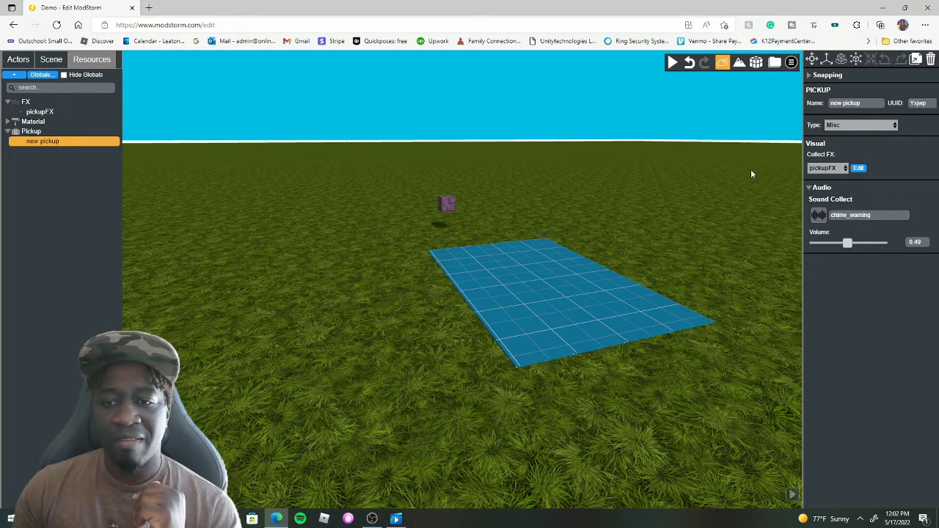
left_click(837, 188)
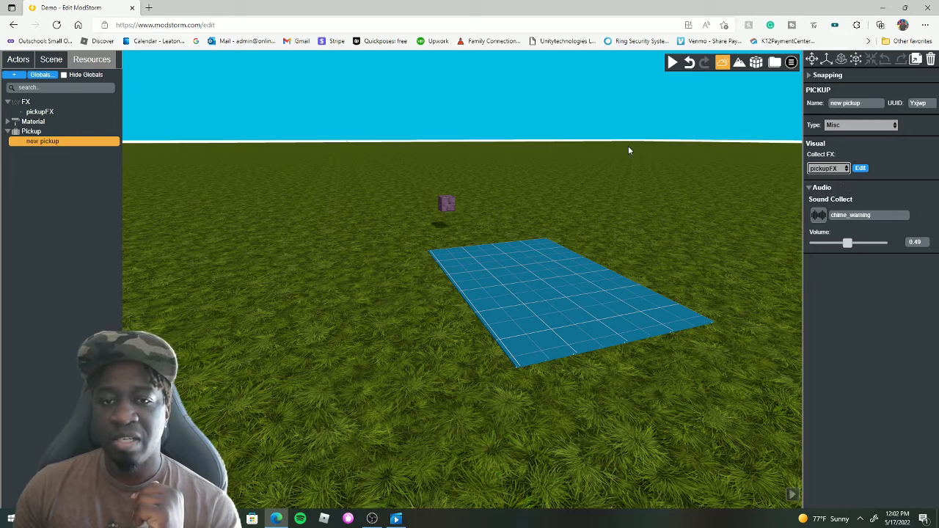
Start a playtest of the scene and move the avatar around to trigger the pickup block's collect effect
left_click(672, 61)
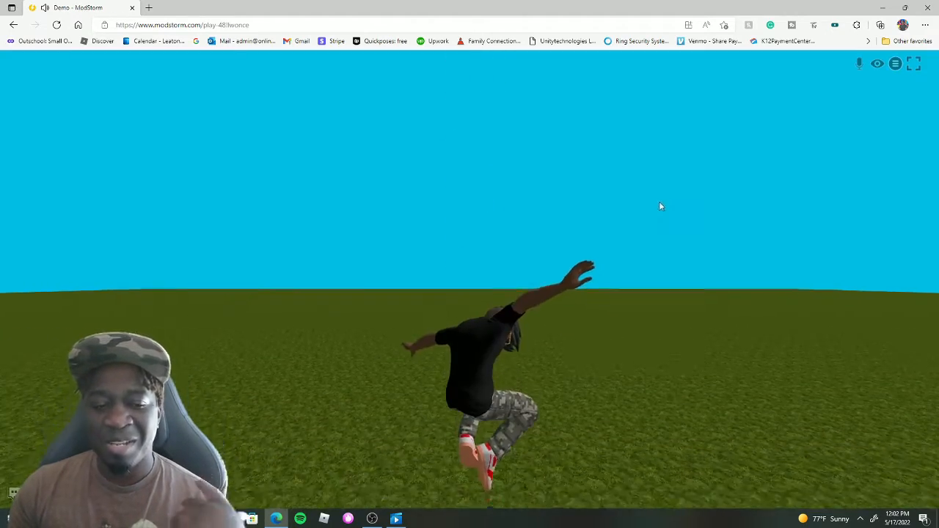
left_click(659, 201)
key("w")
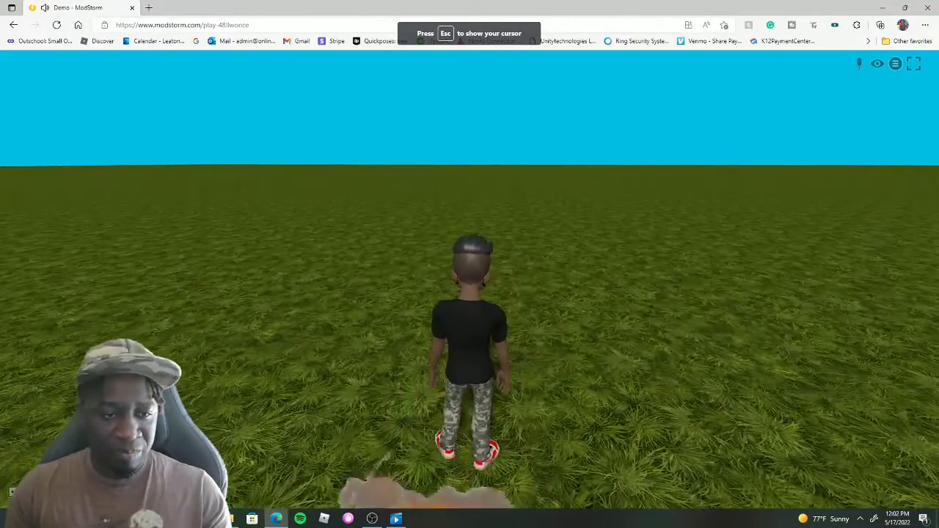
key("s")
key("a")
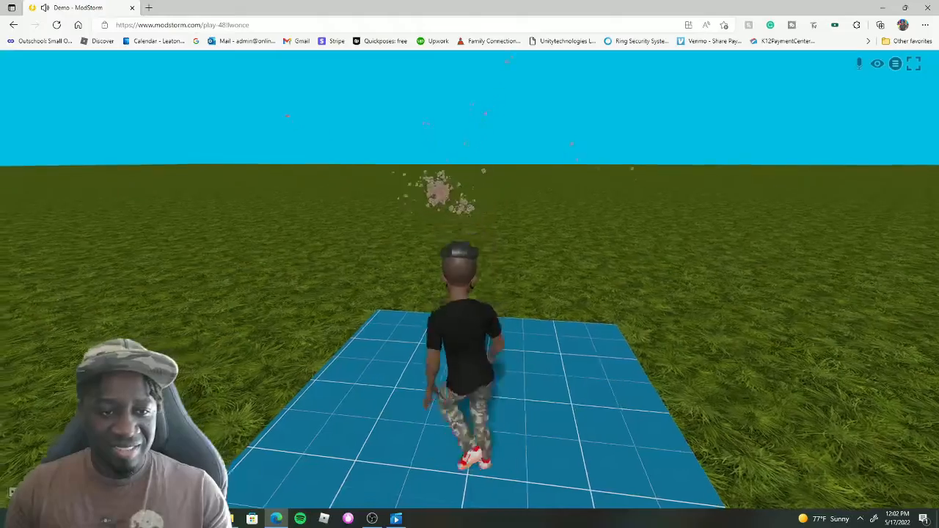
key("a")
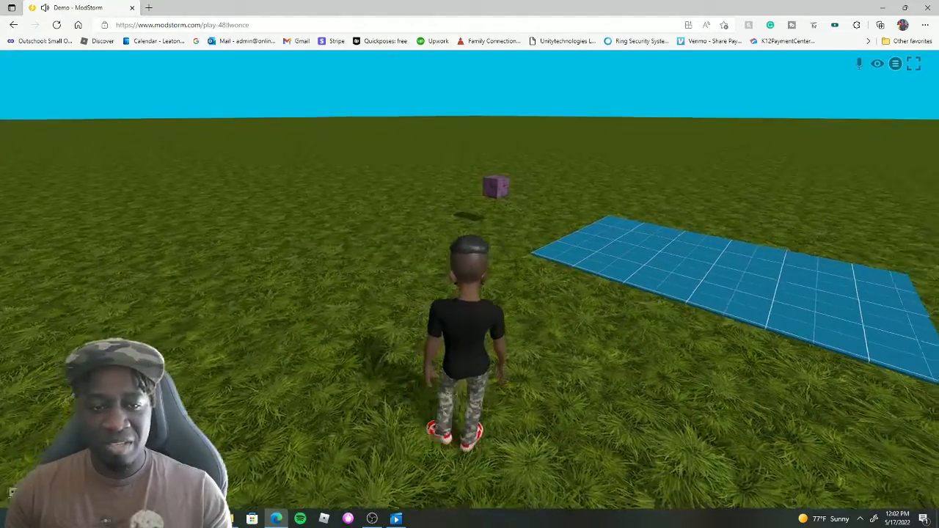
Run the avatar into the respawned block to test the explosion effect again, and return to the blue platform
key("w")
key("a")
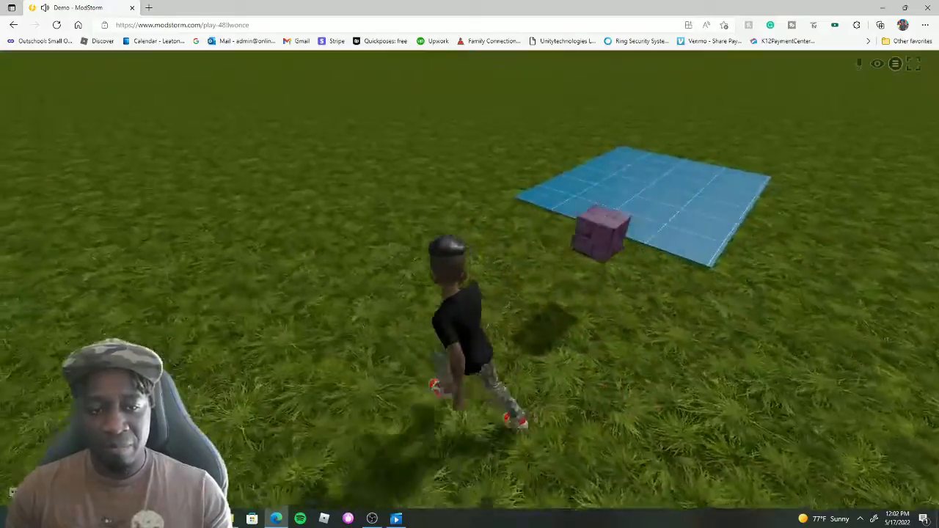
key("d")
key("w")
key("s")
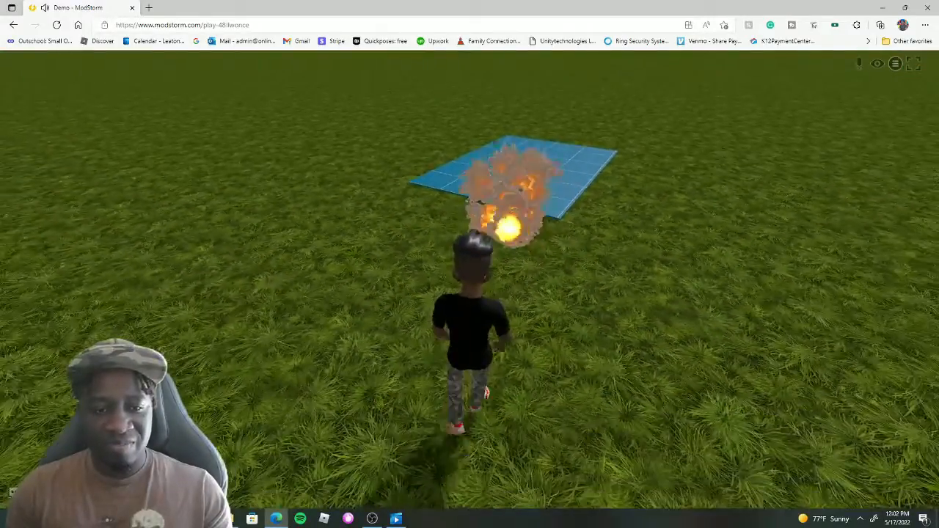
key("d")
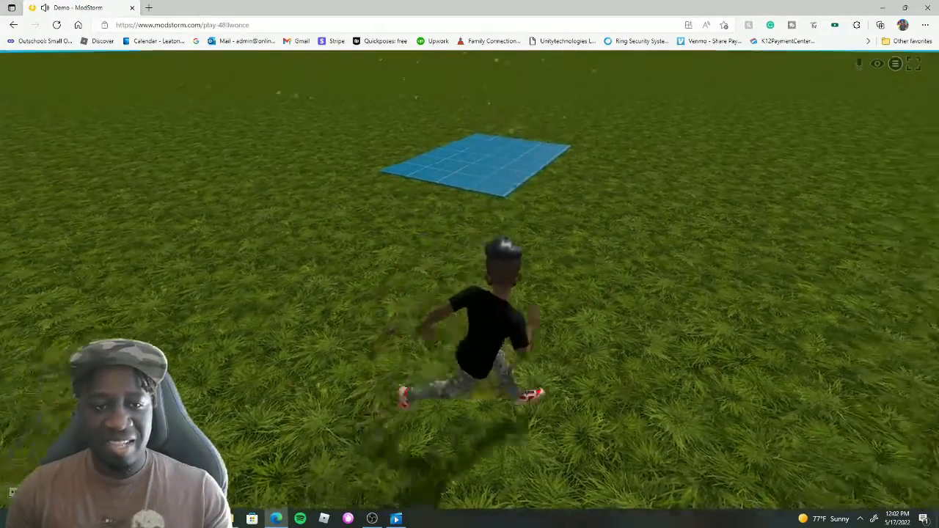
key("w")
key("d")
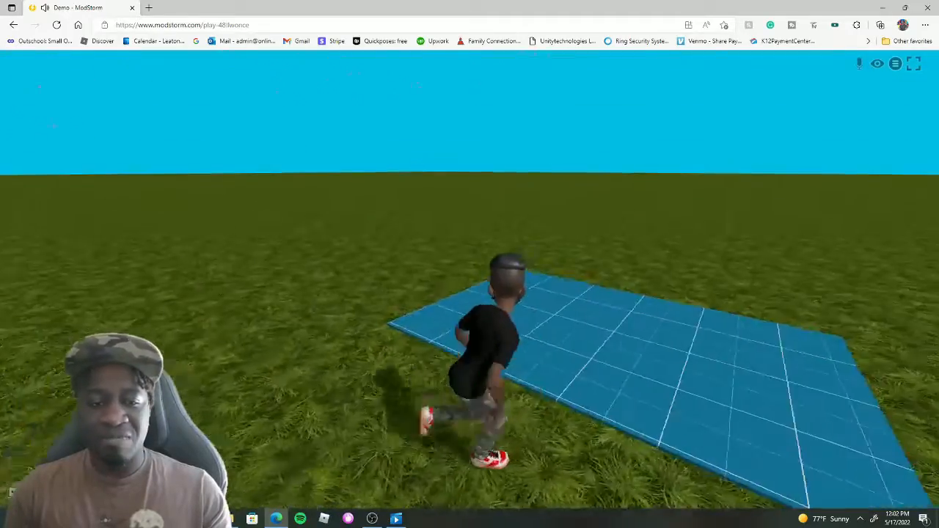
key("w")
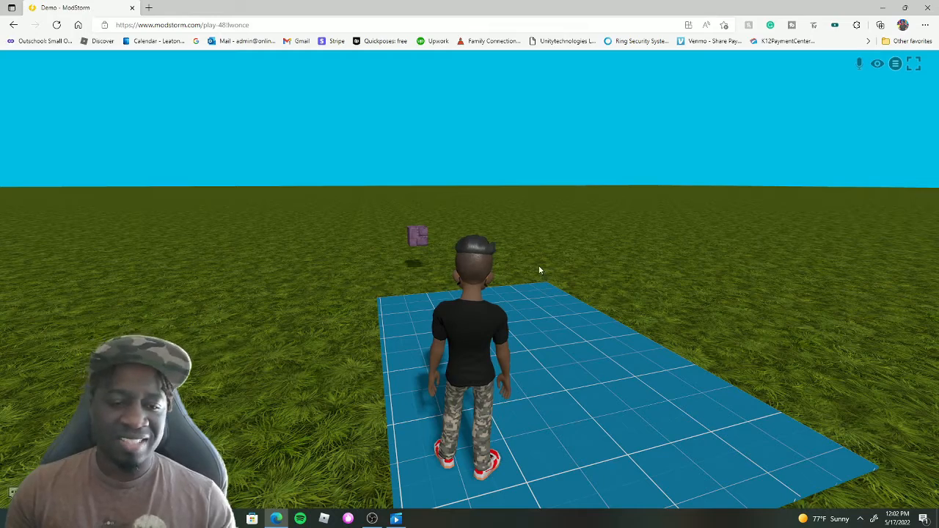
Leave the playtest for the scene editor and create a new UI Part resource
left_click(896, 64)
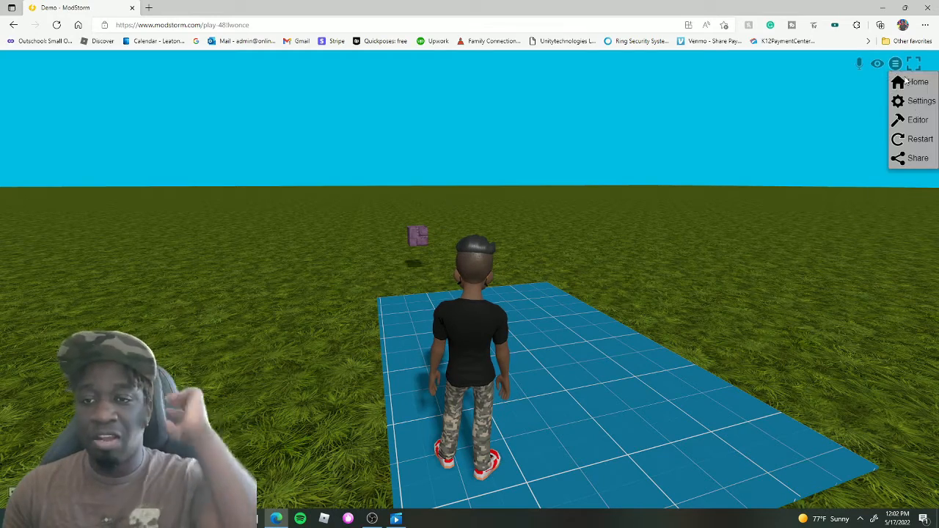
left_click(917, 119)
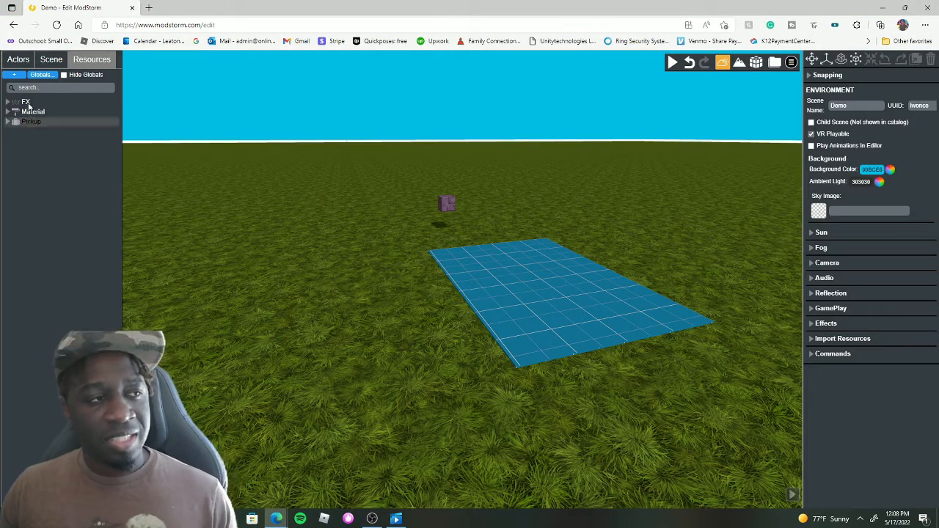
left_click(13, 75)
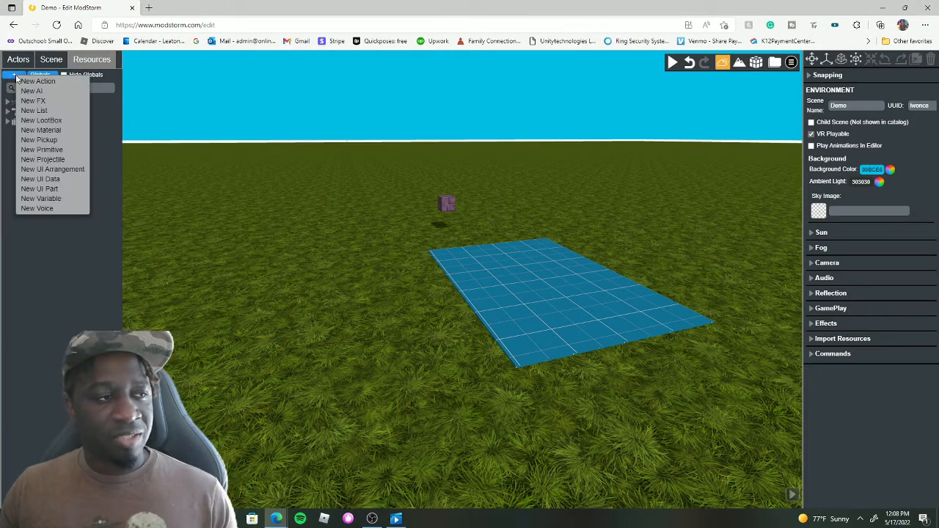
left_click(55, 189)
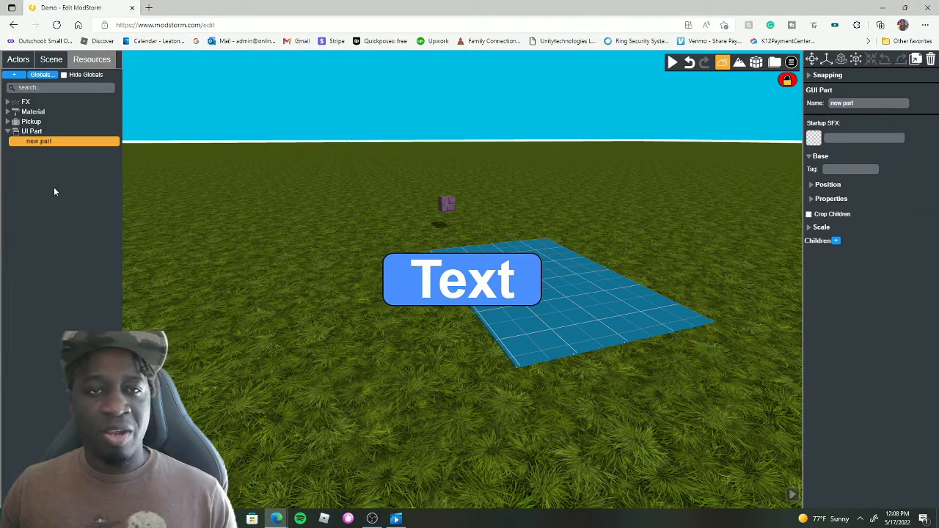
Move the new UI part to X 0.29, Y 0.46 and open its border properties
left_click(812, 185)
left_click_drag(861, 200, 862, 227)
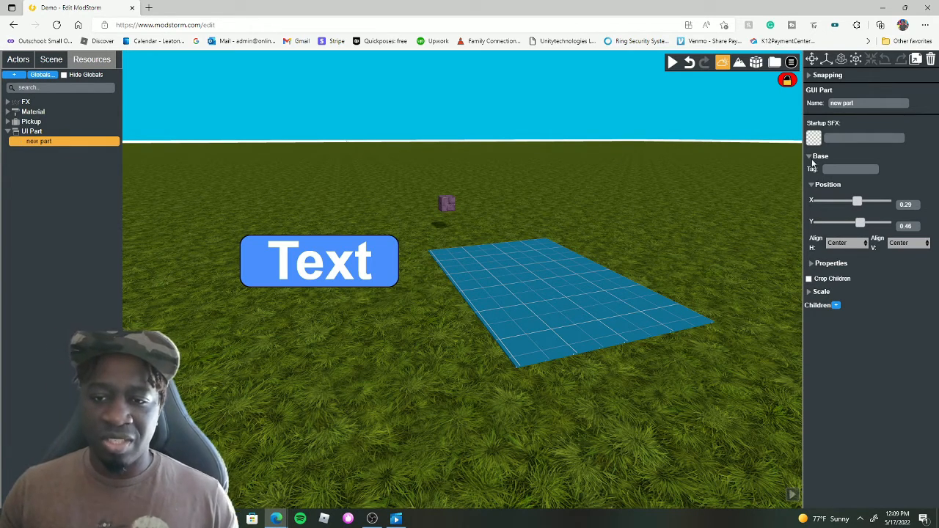
left_click(812, 185)
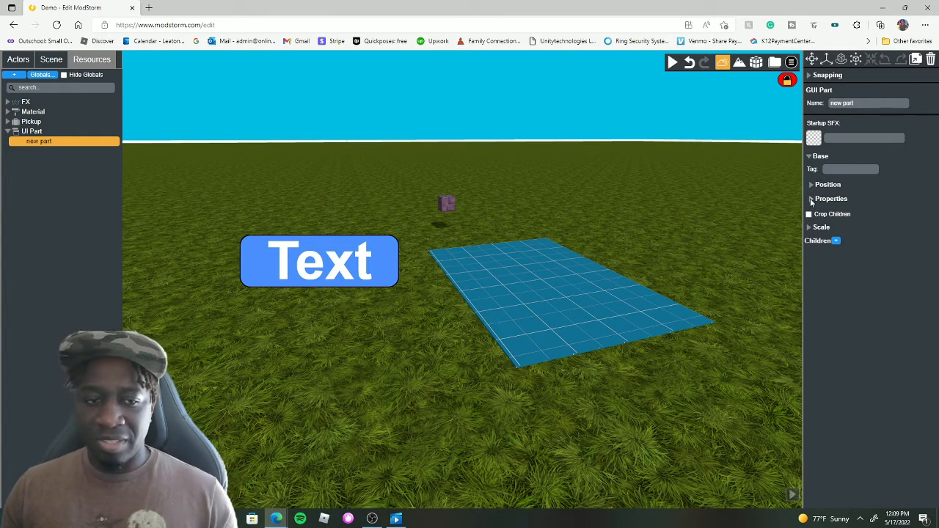
left_click(811, 199)
left_click(816, 253)
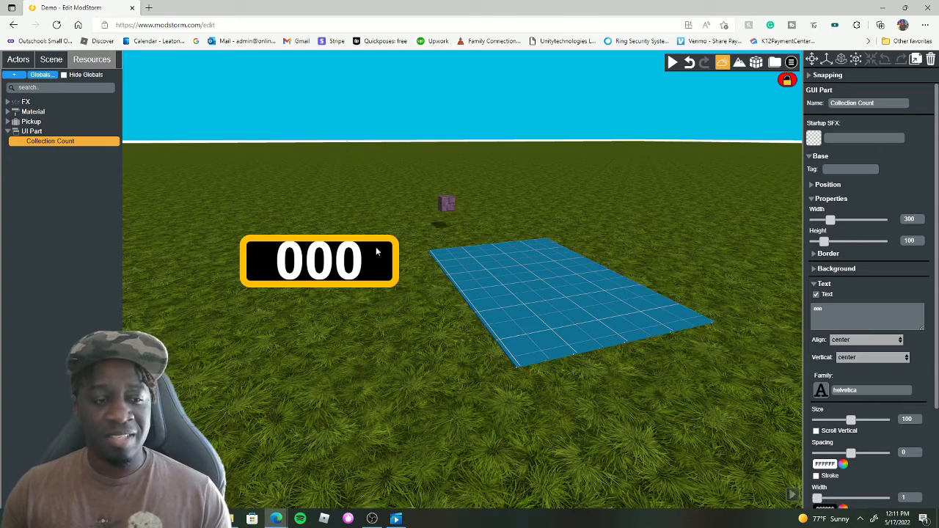
Check the UI part's name and its display text
left_click(882, 102)
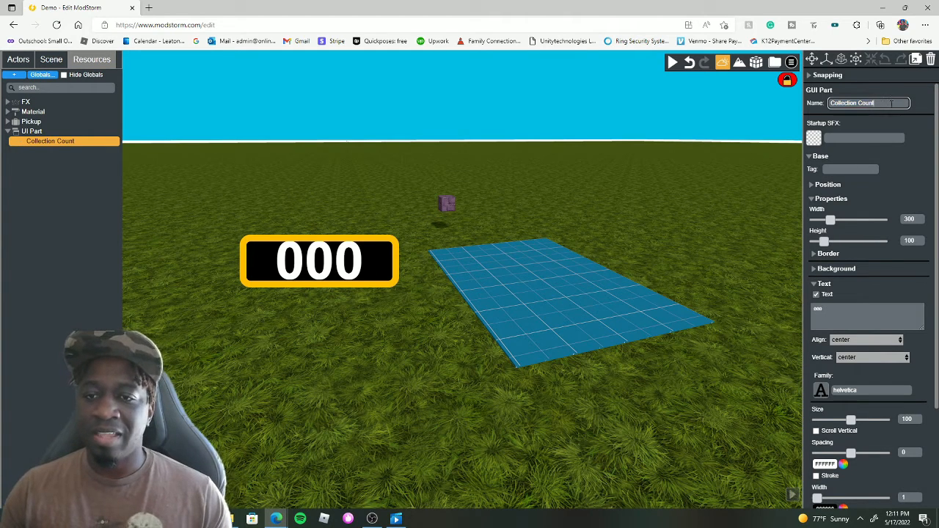
left_click_drag(892, 104, 820, 108)
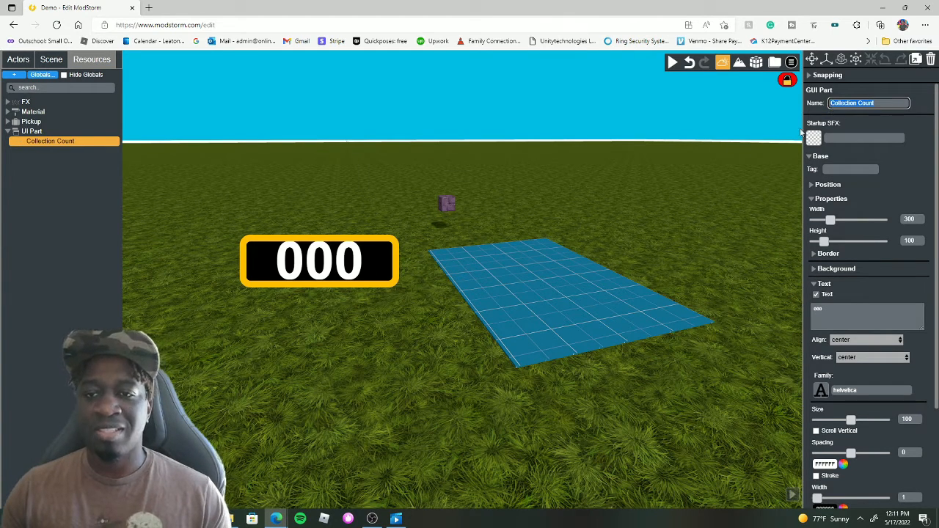
left_click(834, 312)
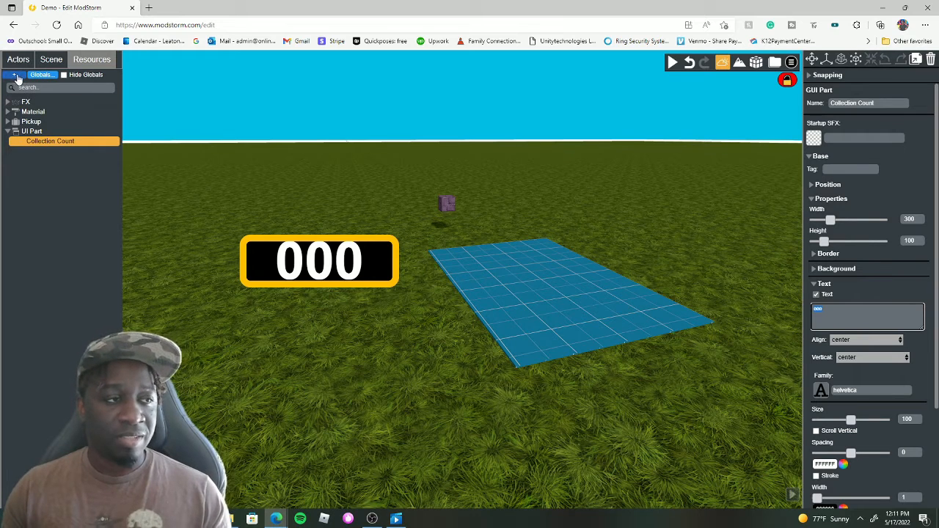
Create a new UI Arrangement resource and name it counter
left_click(15, 76)
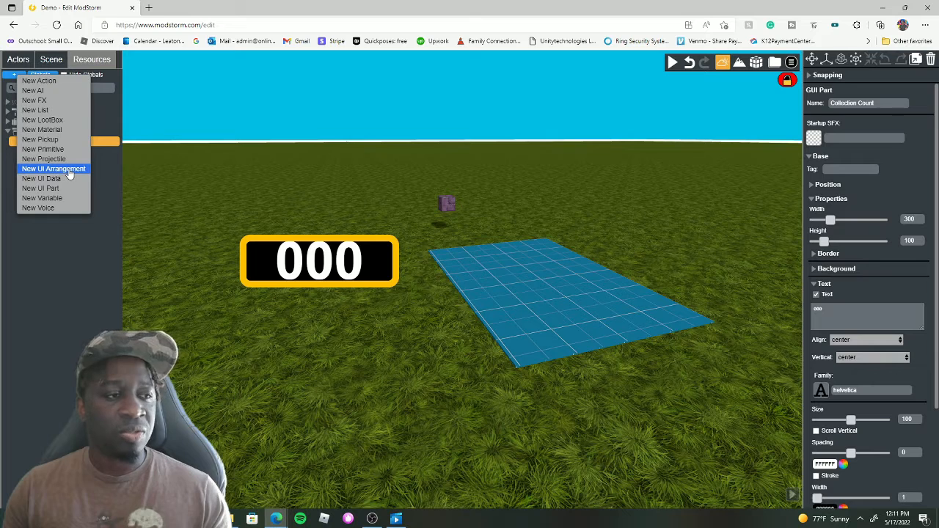
left_click(70, 170)
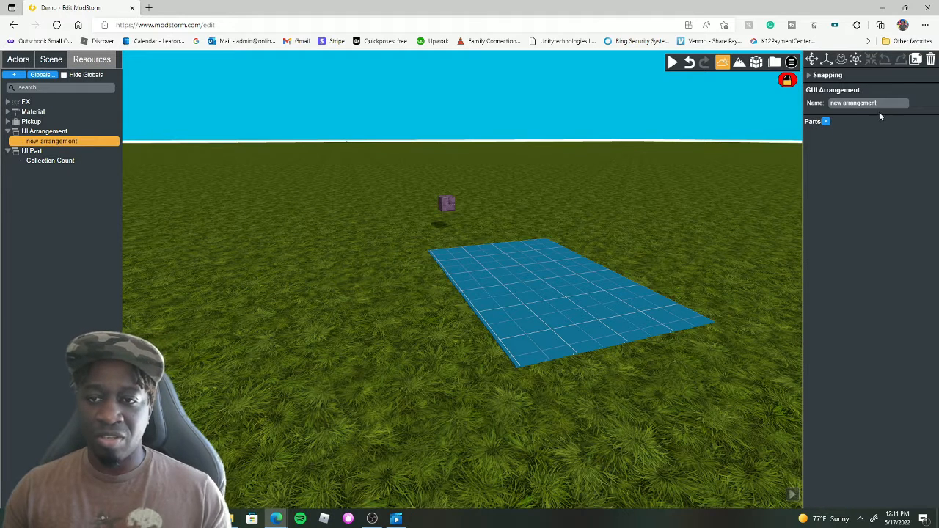
left_click_drag(879, 103, 805, 105)
type("counter")
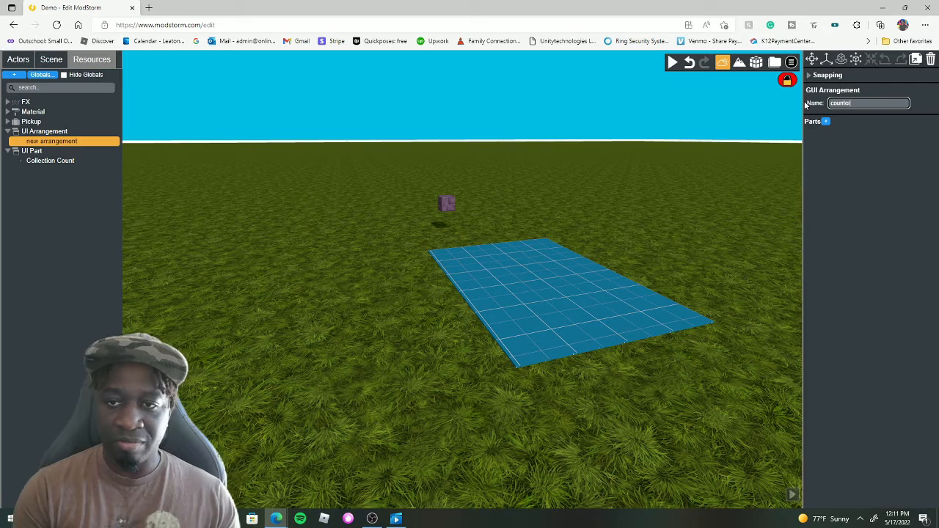
key("Return")
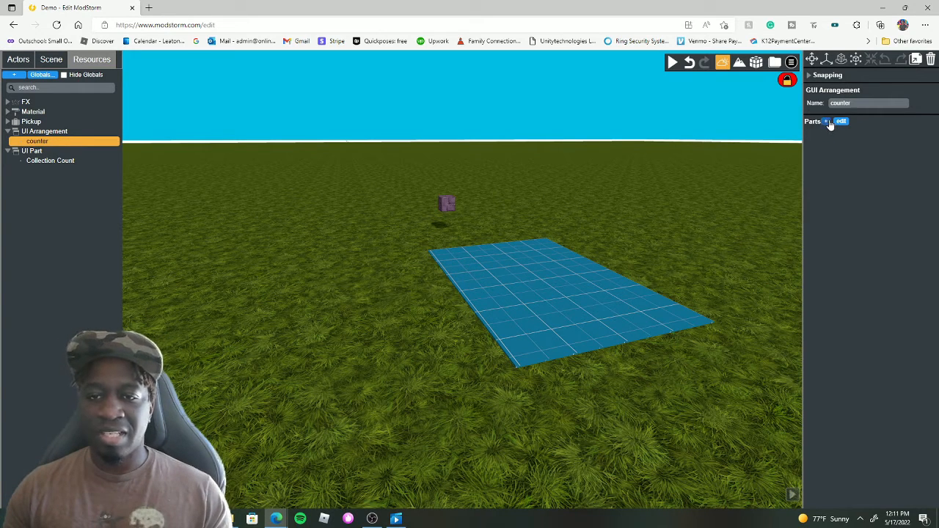
Add a part to the counter arrangement and assign the Collection Count UI part to it
left_click(827, 122)
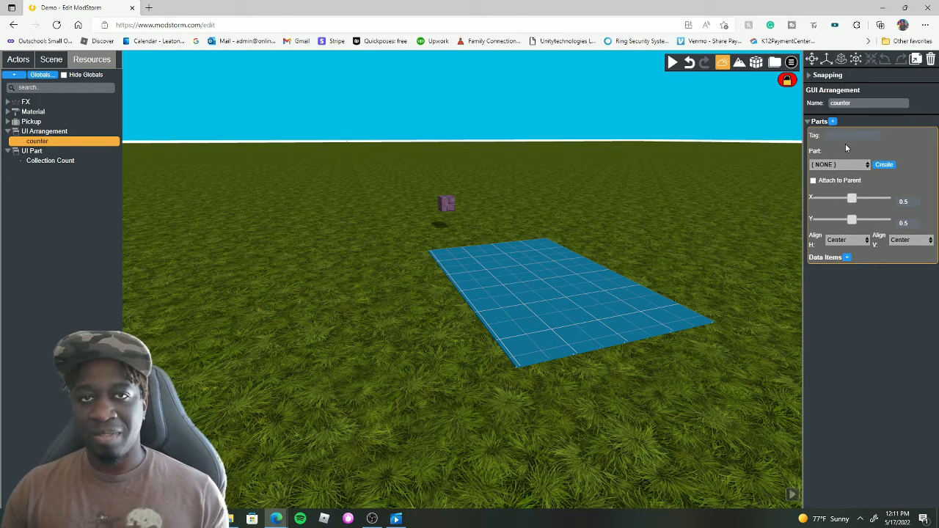
left_click(865, 164)
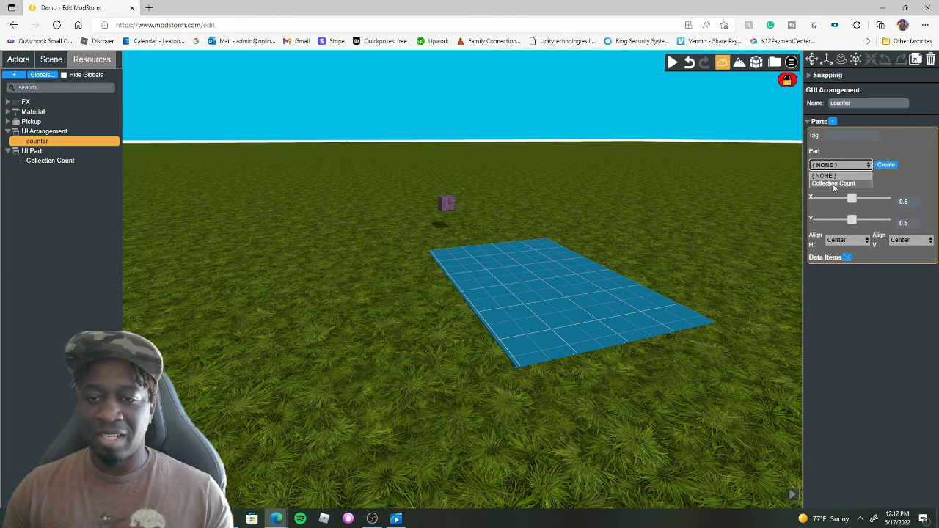
left_click(832, 186)
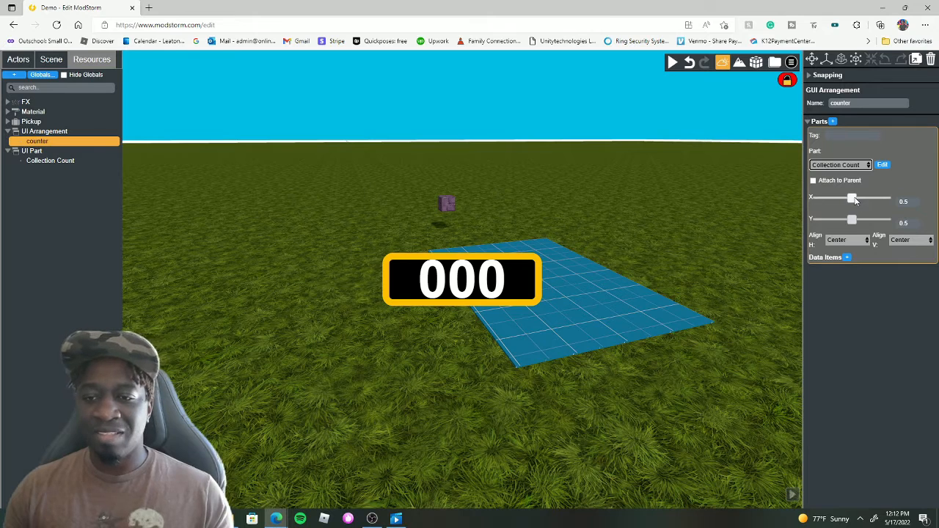
Try the Collection Count part's X position at 0 and at 1, and set it back to 0.5
left_click_drag(852, 199, 852, 199)
left_click(907, 201)
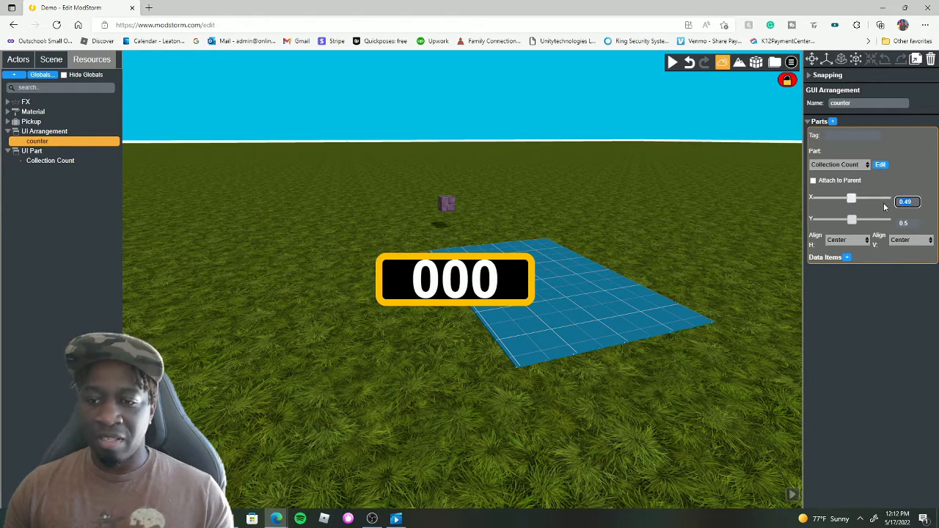
type("0")
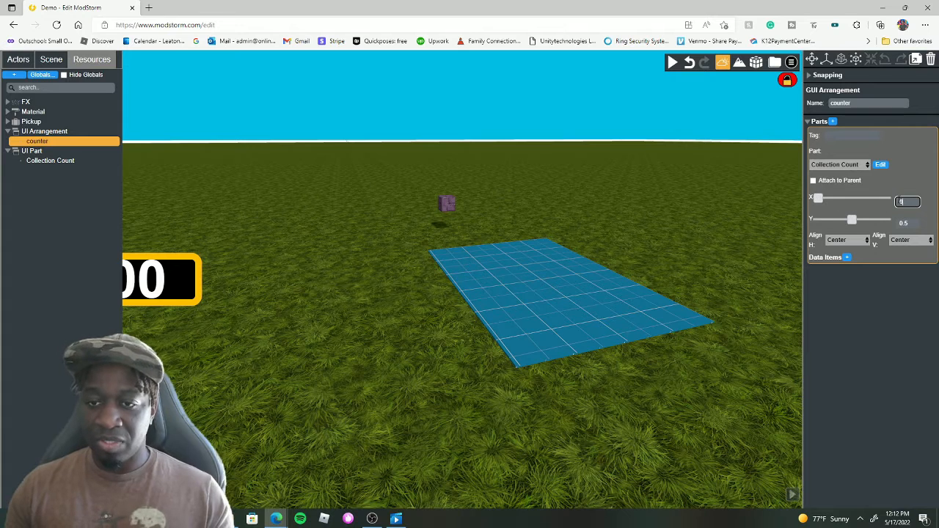
type("1")
key("Return")
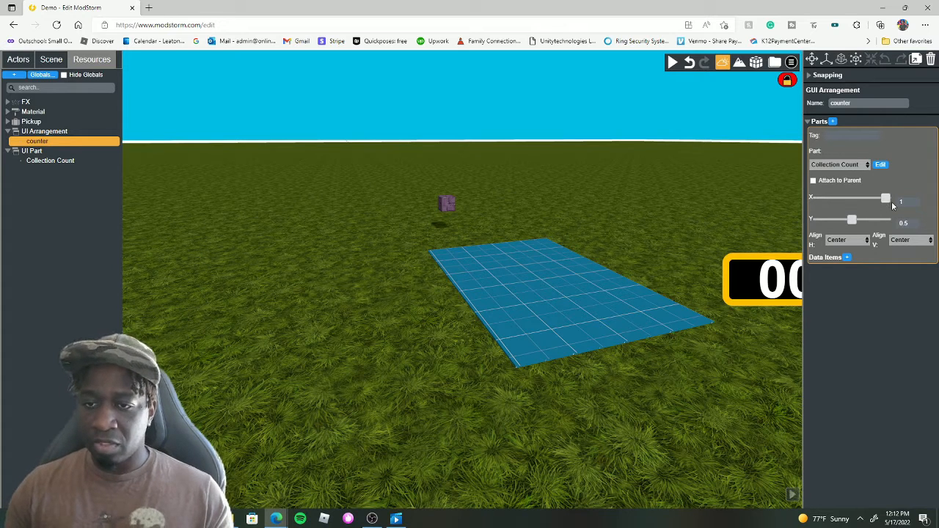
type("0.5")
key("Return")
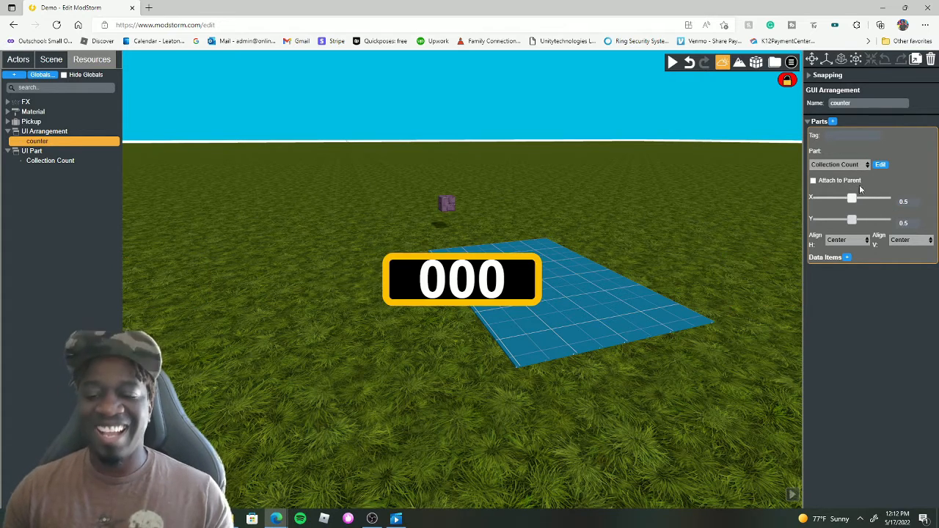
Move the Collection Count part up to a Y position of 0.07
left_click_drag(856, 221, 824, 224)
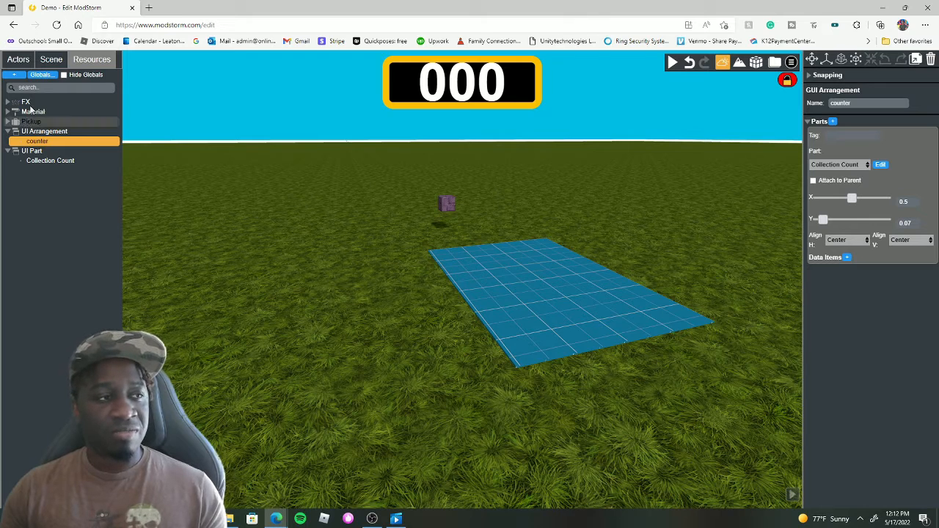
Create a variable named pickItems with the Number type, and check its starting value
left_click(18, 75)
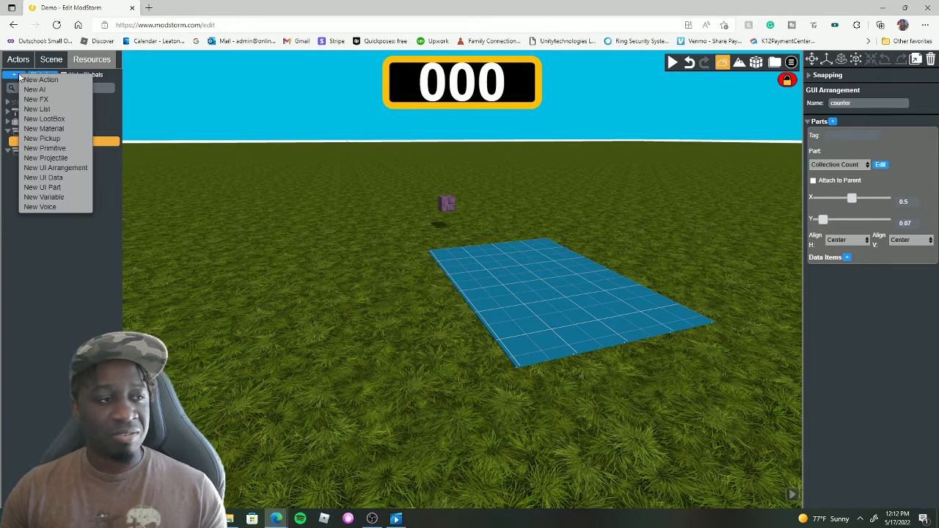
left_click(44, 198)
left_click(872, 103)
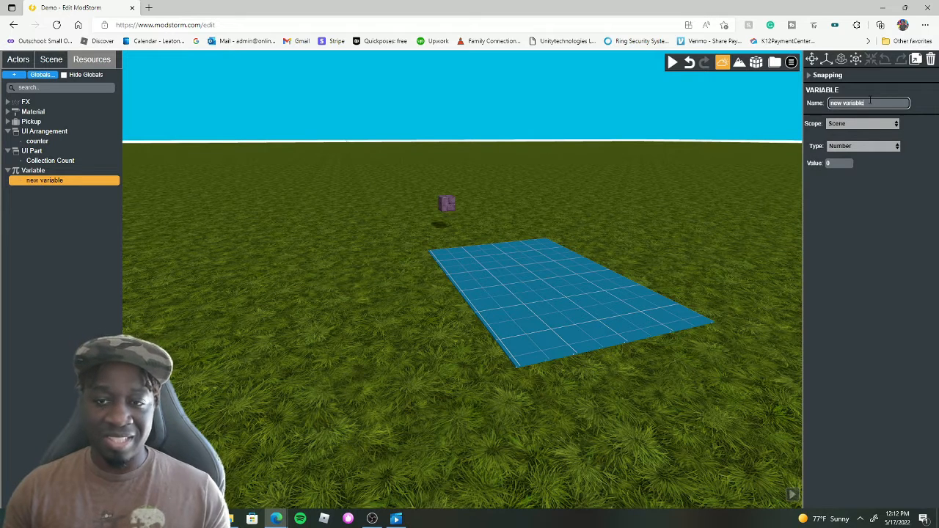
type("pick")
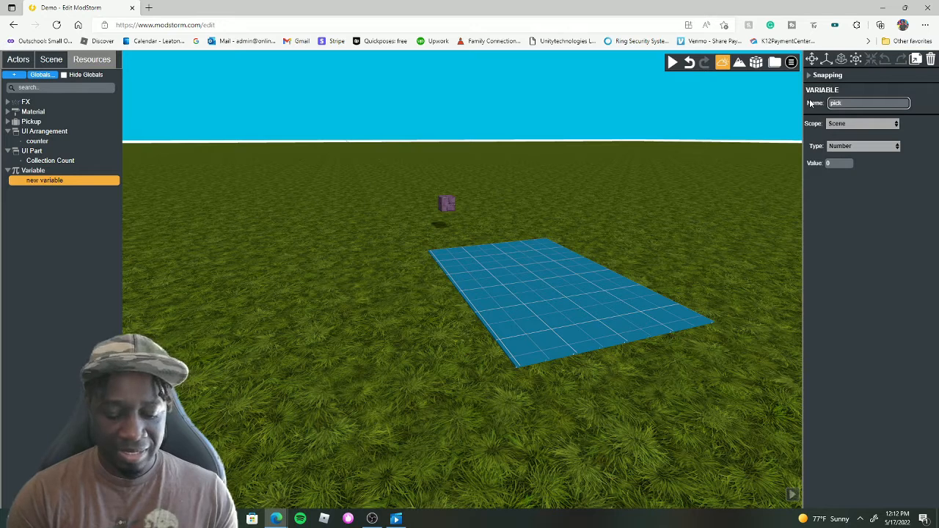
type("Items")
key("Return")
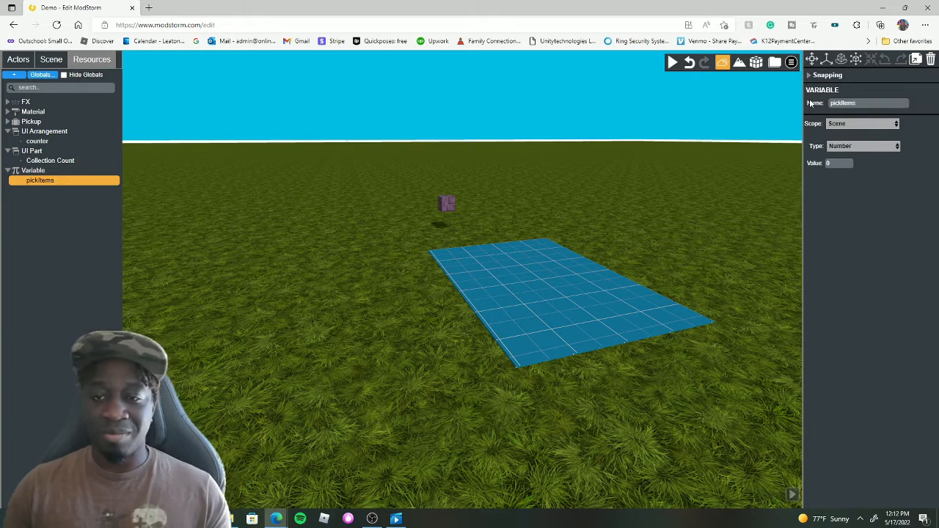
left_click(888, 147)
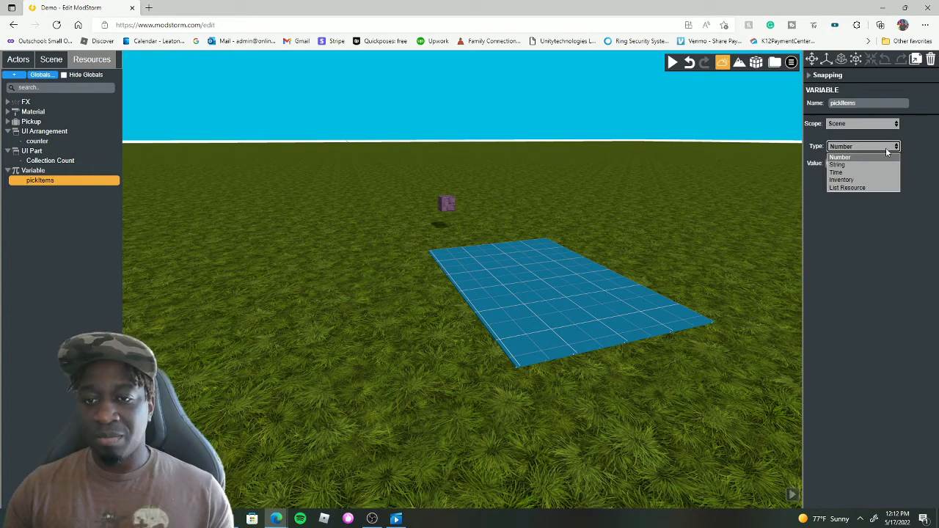
left_click(839, 158)
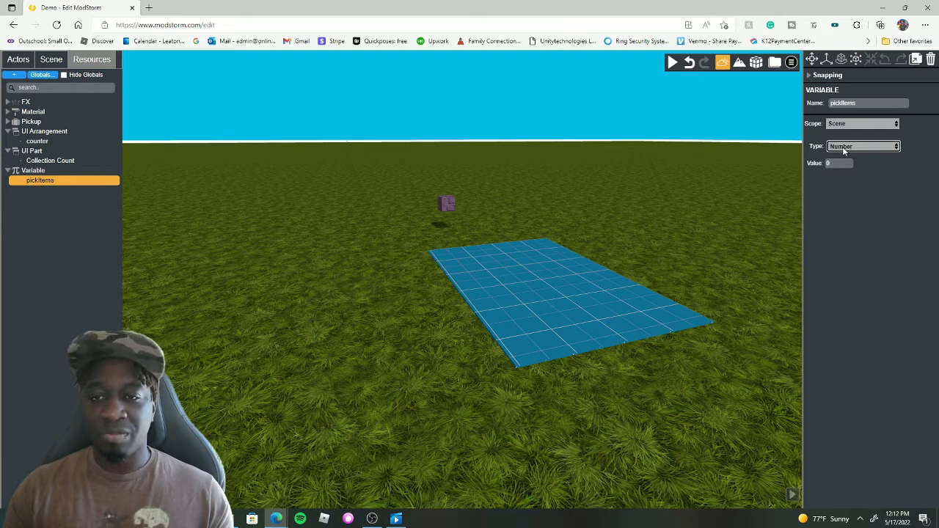
left_click_drag(834, 164, 821, 167)
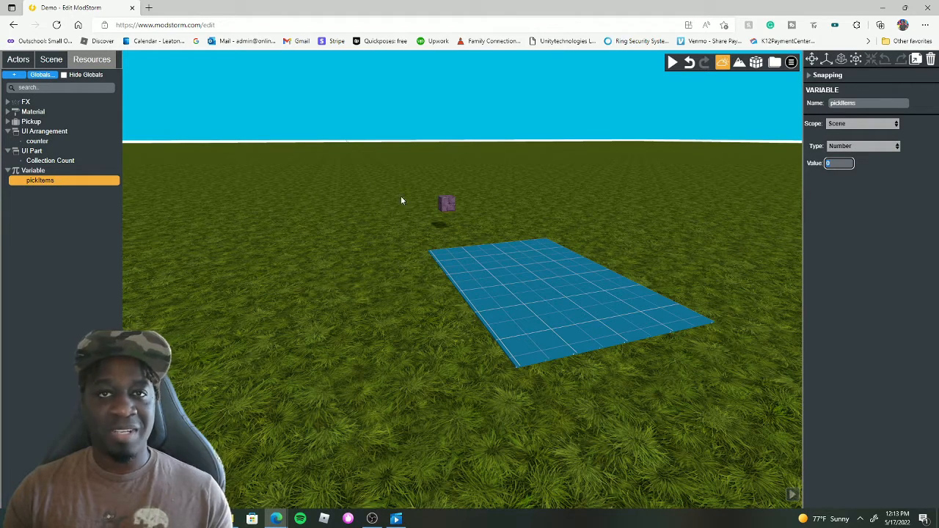
left_click(34, 198)
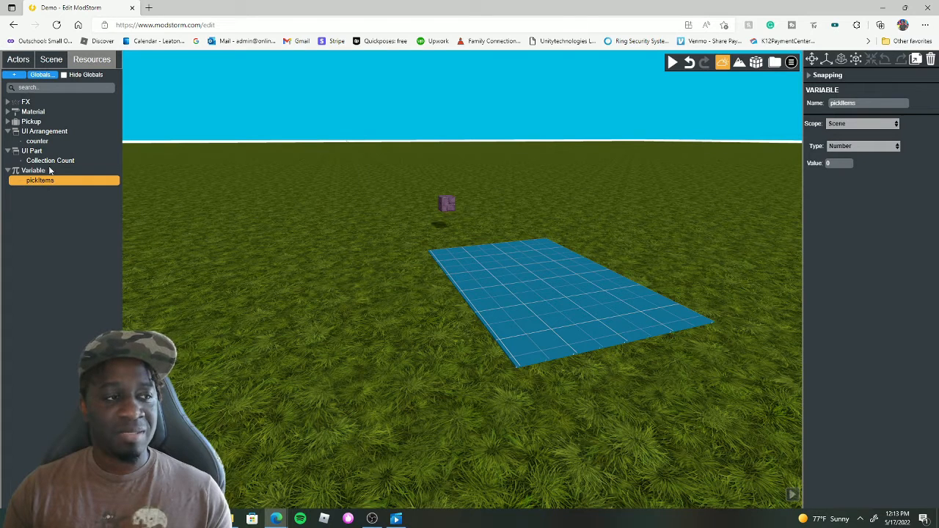
Review the Collection Count part, and add a data item to that part in the counter arrangement
left_click(49, 160)
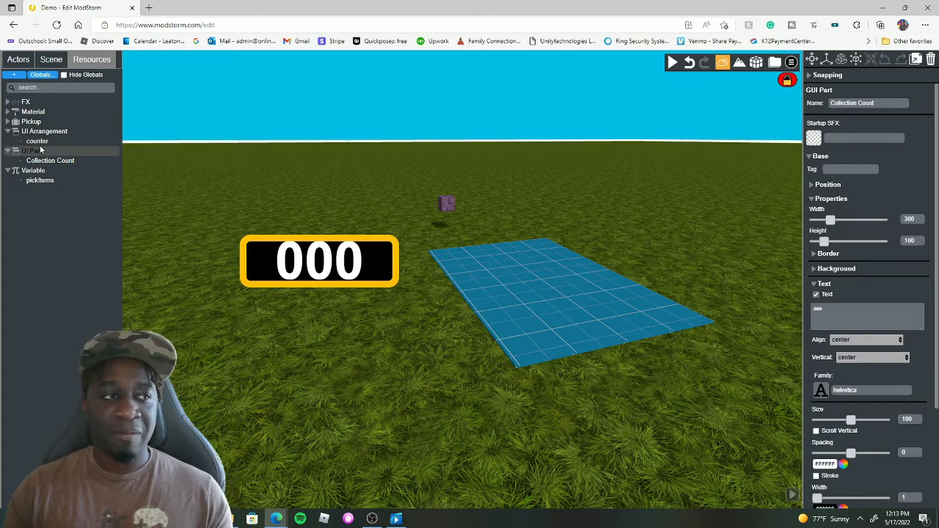
left_click(38, 142)
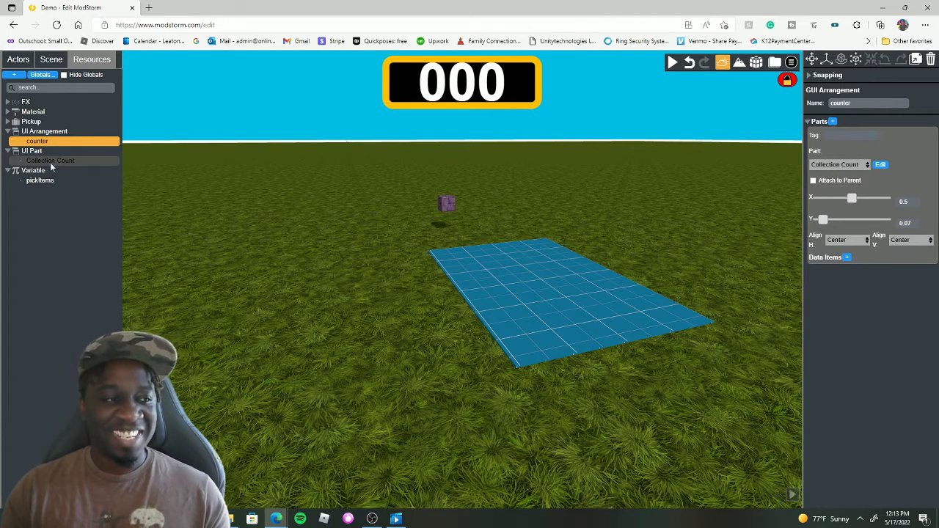
left_click(847, 257)
mouse_move(846, 264)
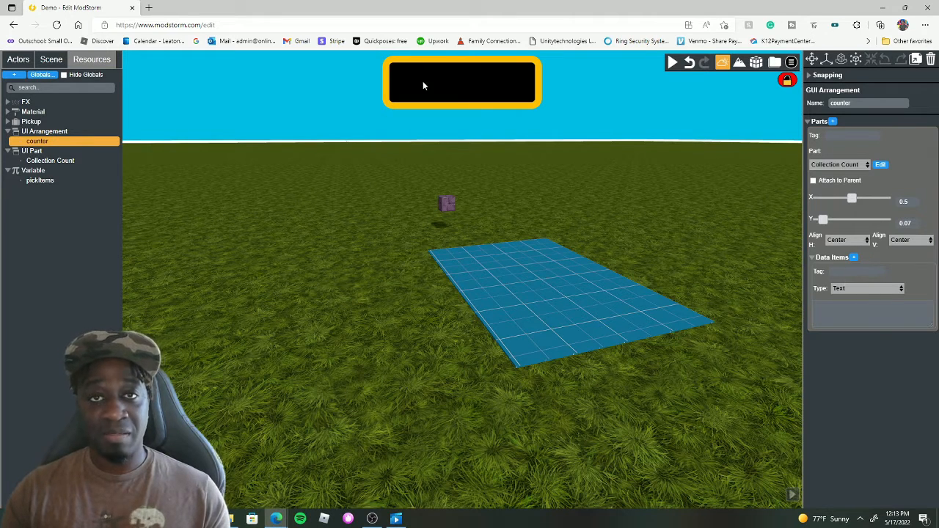
Try the sample text fhhfh in the data item, and clear it
left_click(845, 309)
type("fhhfh")
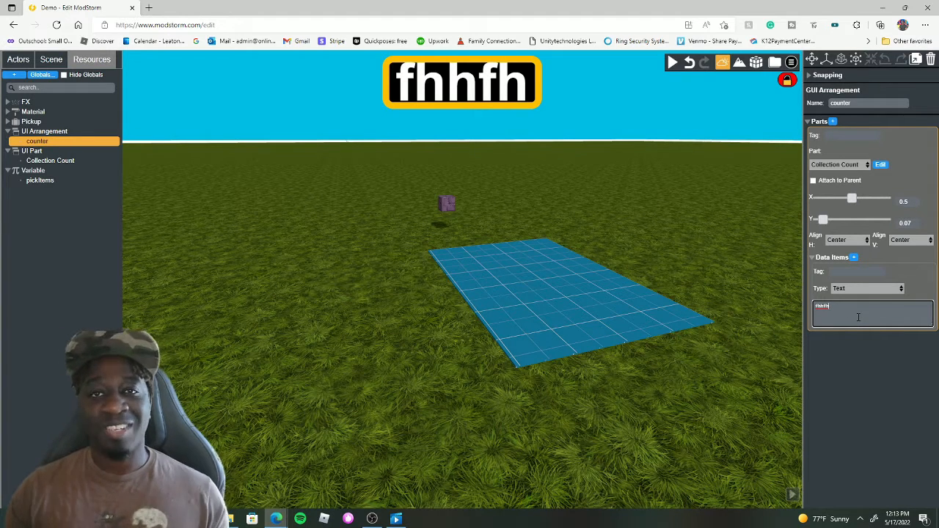
key("BackSpace")
key("BackSpace")
key("BackSpace")
key("BackSpace")
key("BackSpace")
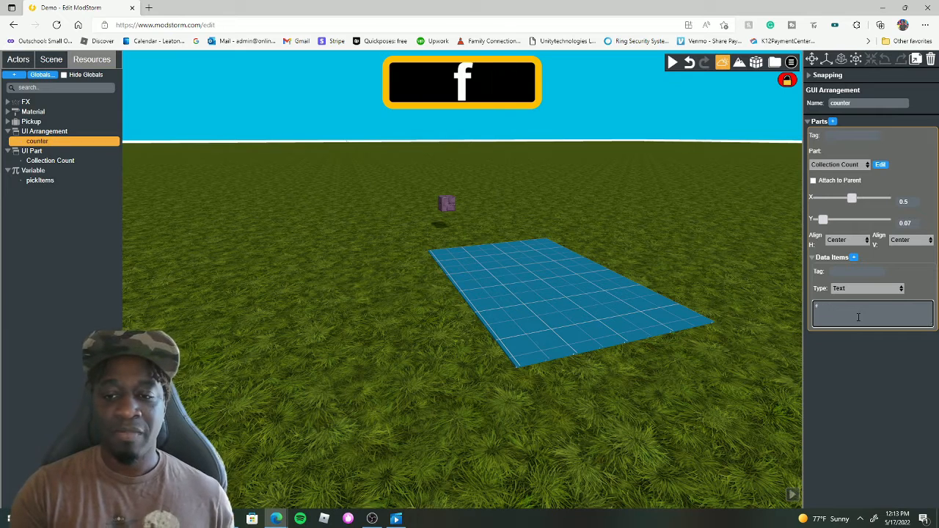
Change the counter's data item to the Variable type, and link it to the pickItems variable
left_click(886, 289)
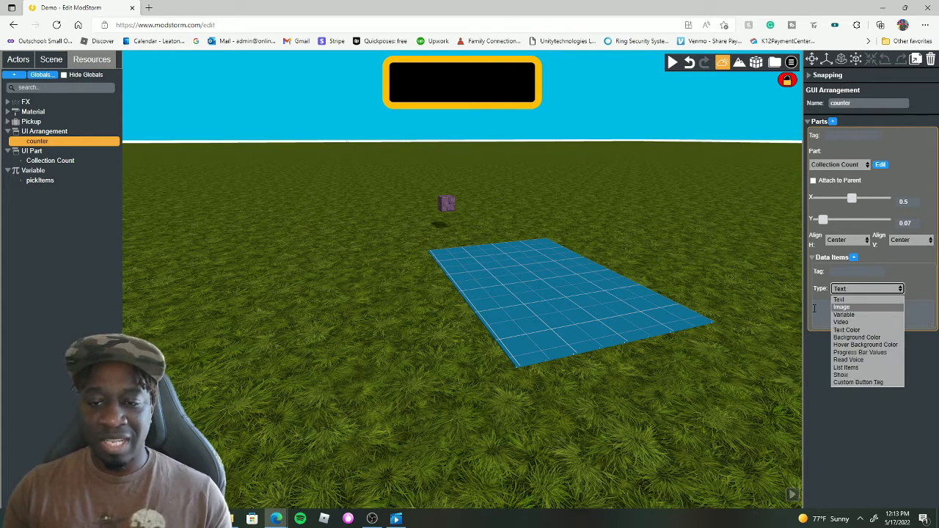
left_click(847, 315)
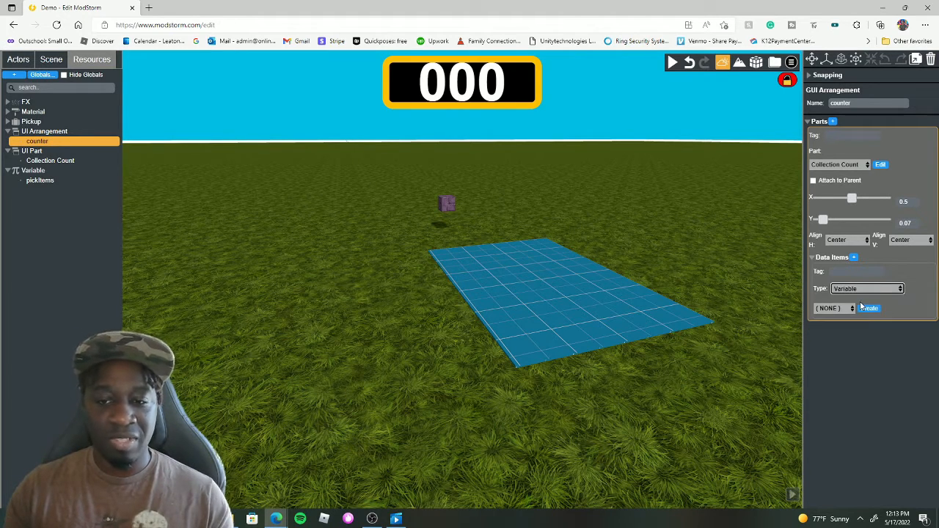
left_click(844, 309)
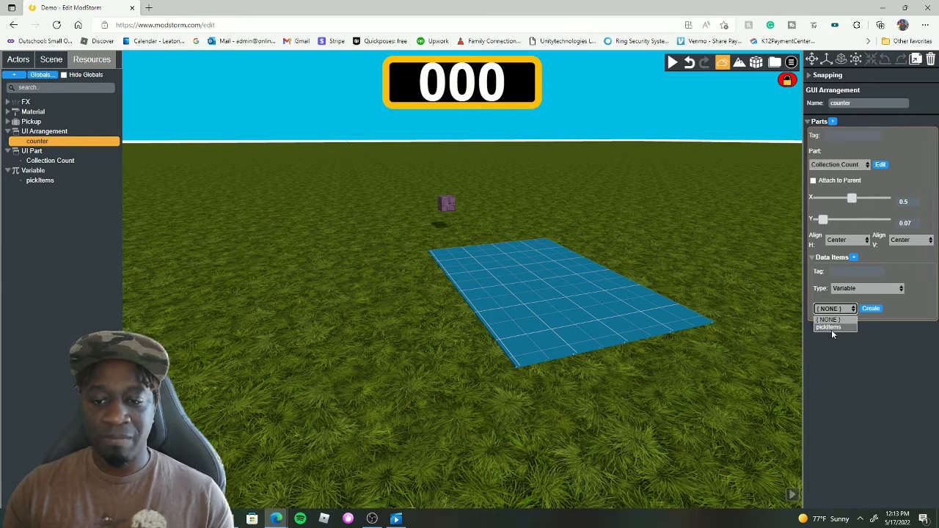
left_click(828, 328)
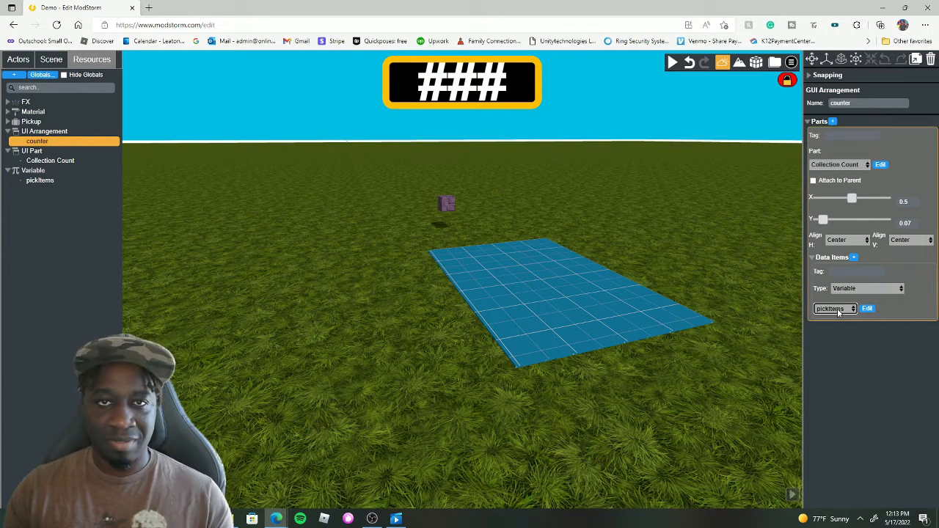
Check the pickItems variable and the counter arrangement, play-test the scene, and return to the editor
left_click(39, 181)
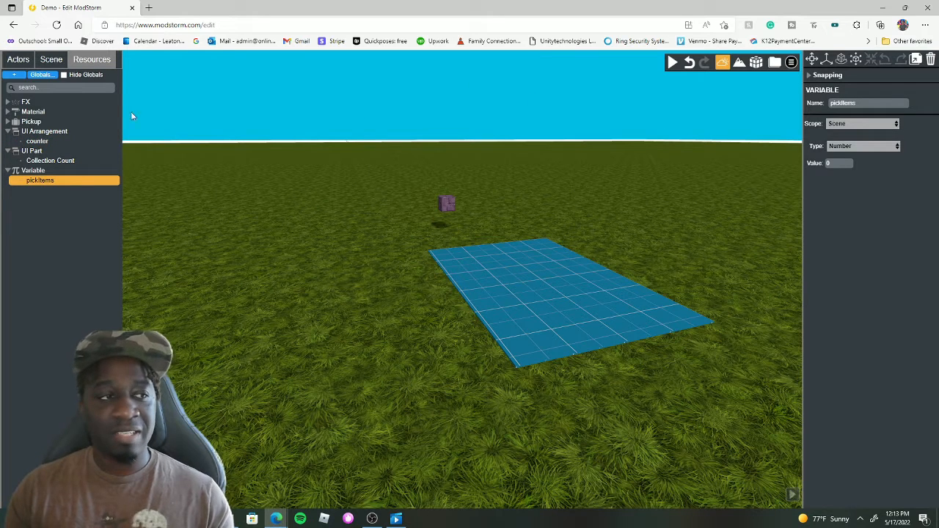
left_click(37, 142)
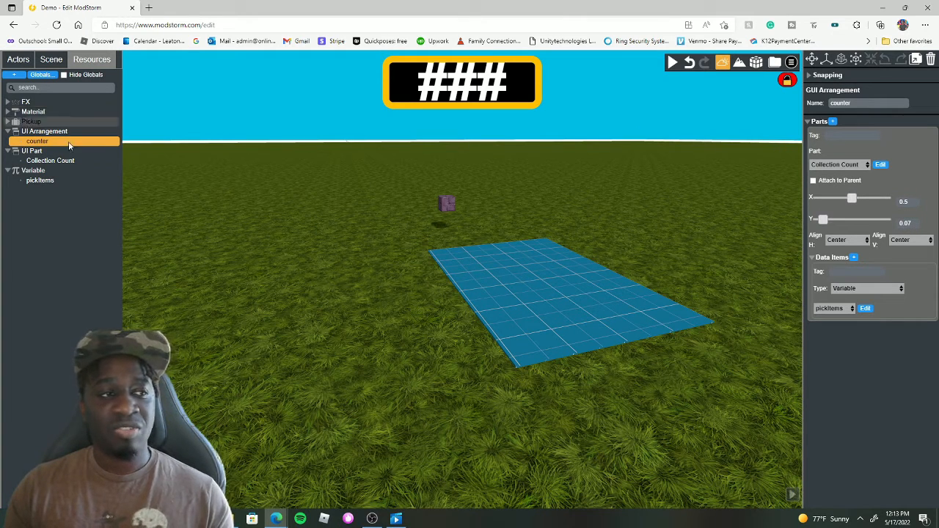
left_click(672, 63)
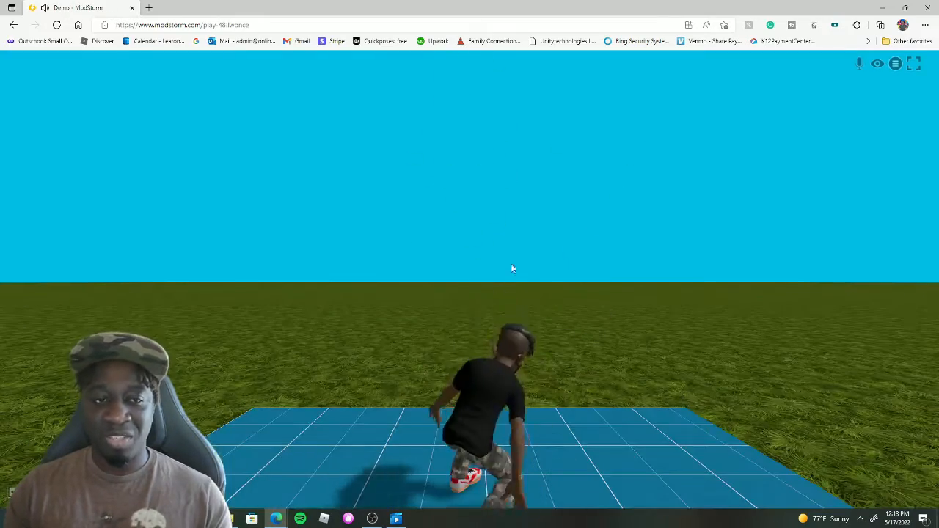
left_click(895, 64)
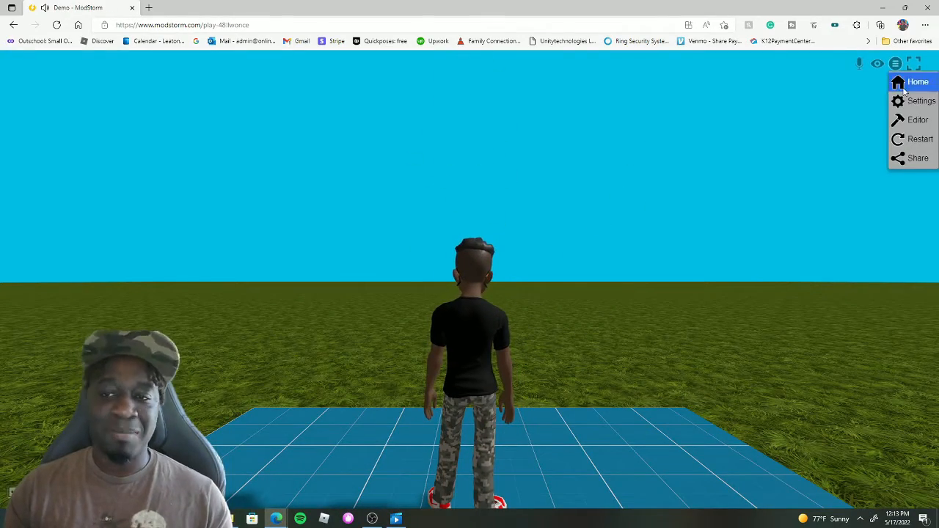
left_click(919, 121)
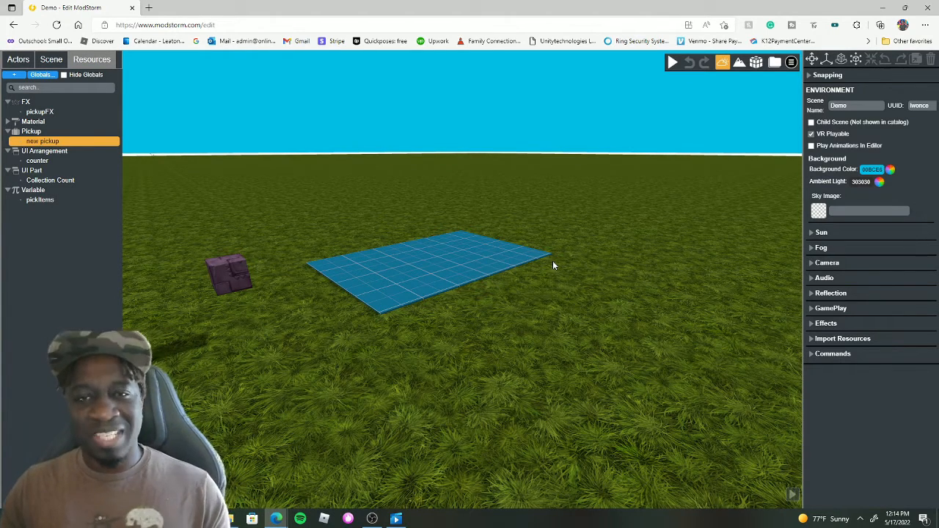
Review the pickup block, pickupFX, new pickup, Collection Count, the counter arrangement and the pickItems variable
left_click(242, 275)
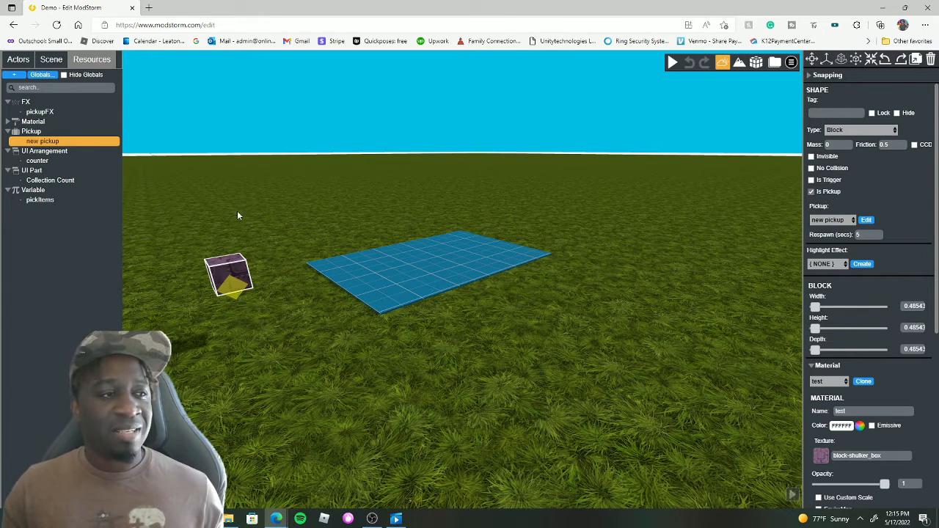
left_click(42, 113)
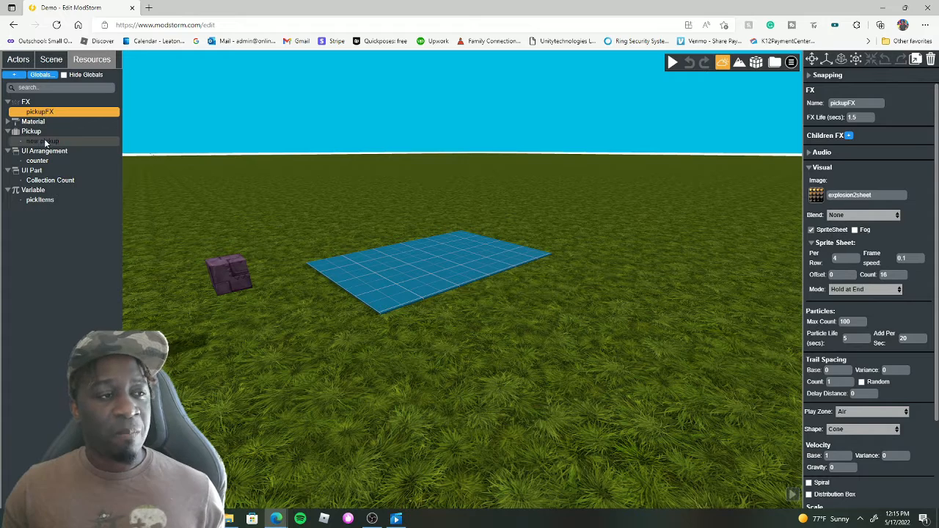
left_click(46, 141)
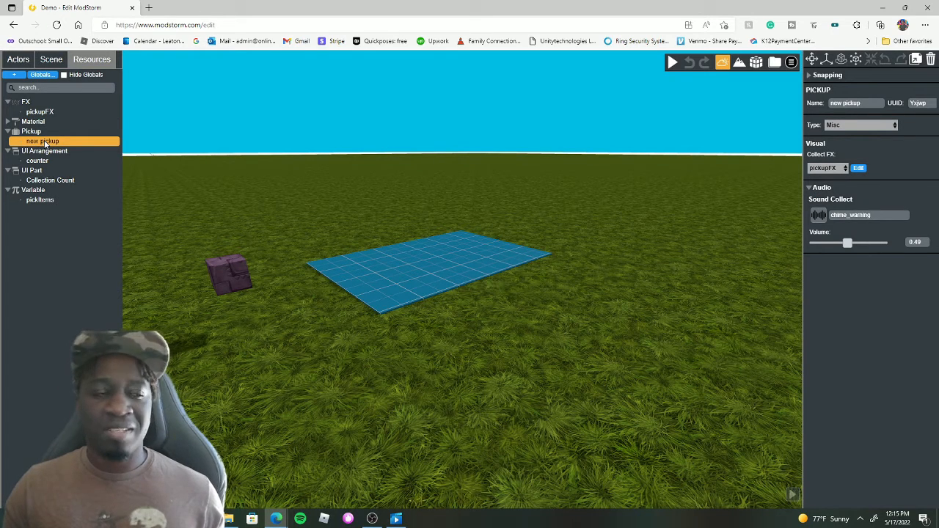
left_click(64, 182)
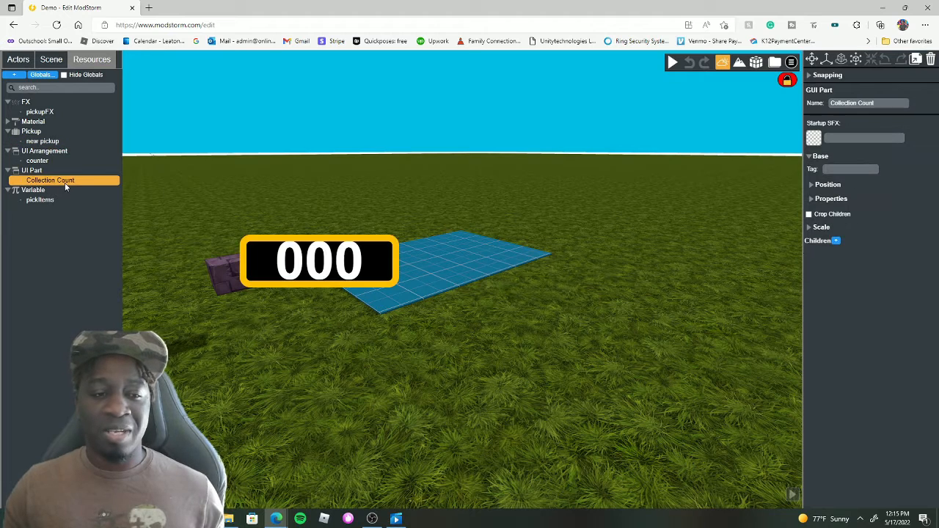
left_click(38, 161)
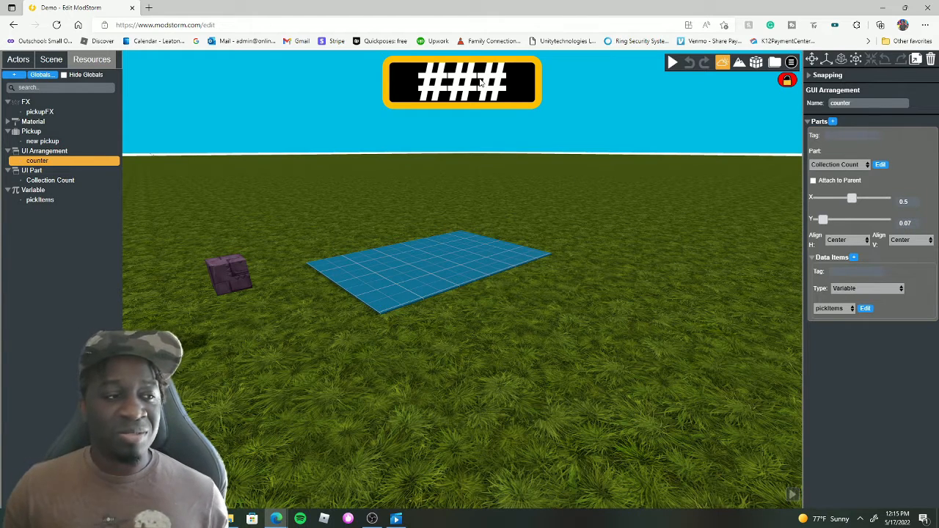
left_click(39, 200)
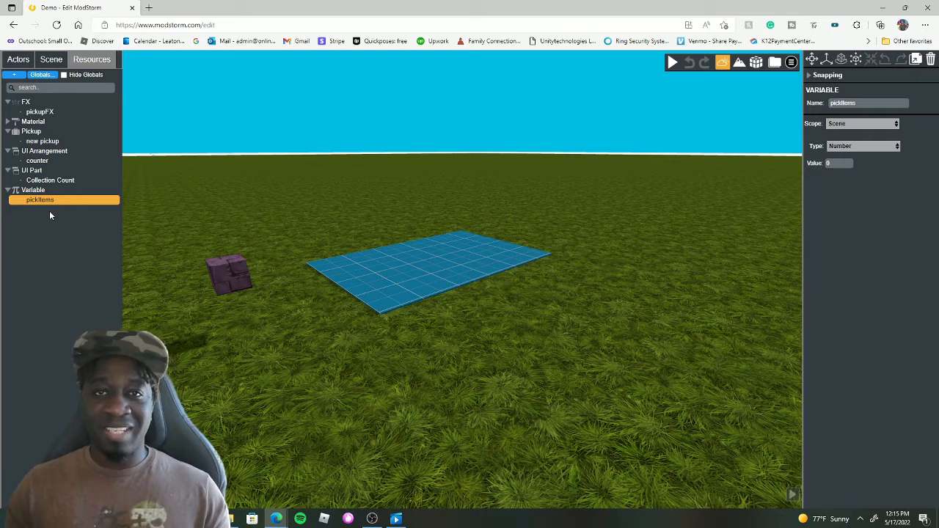
Create a new action resource and name it showUIAction
left_click(13, 74)
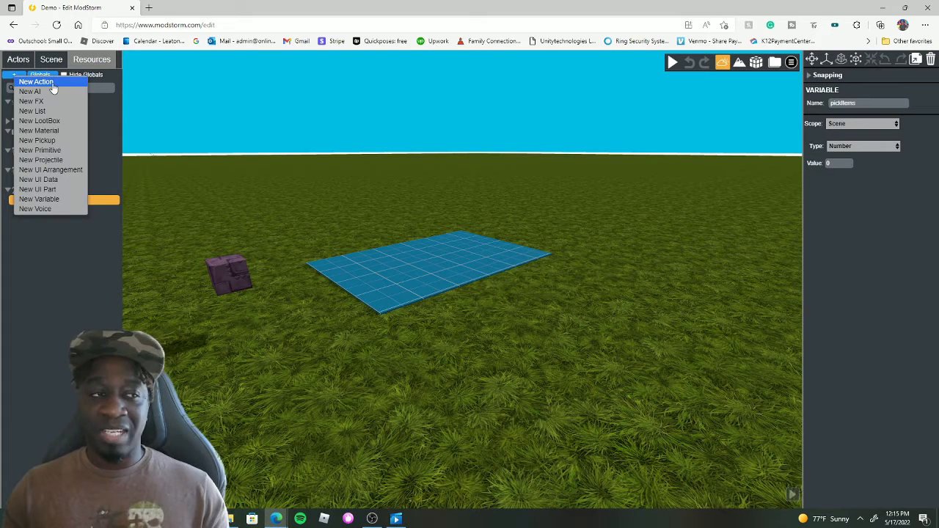
left_click(36, 81)
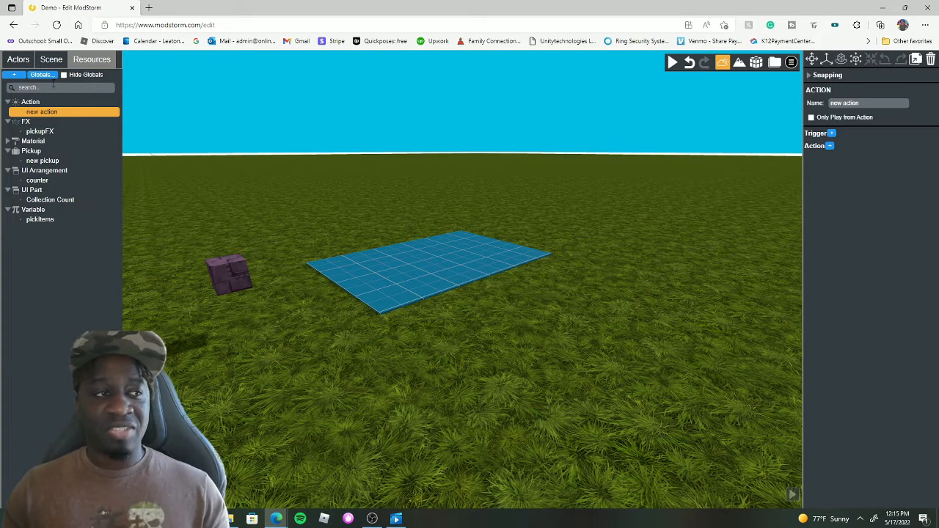
left_click(870, 103)
type("show")
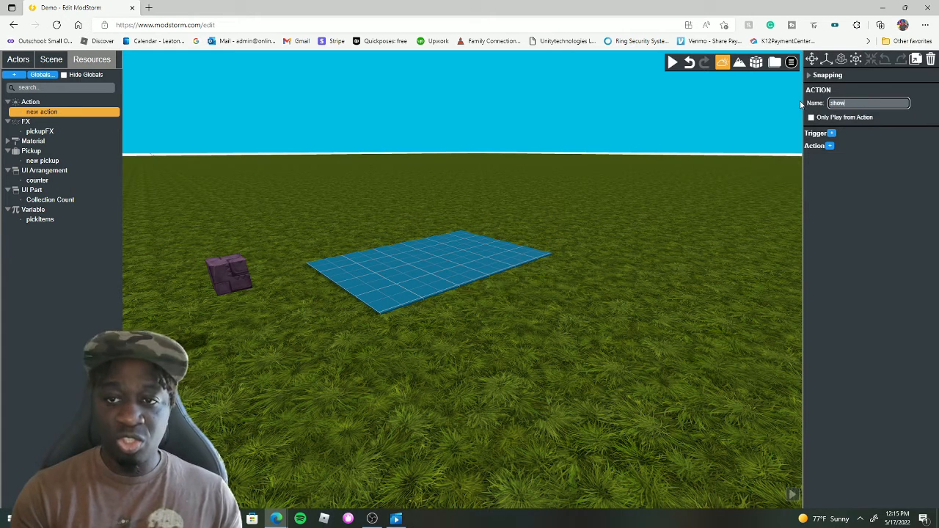
type("UI")
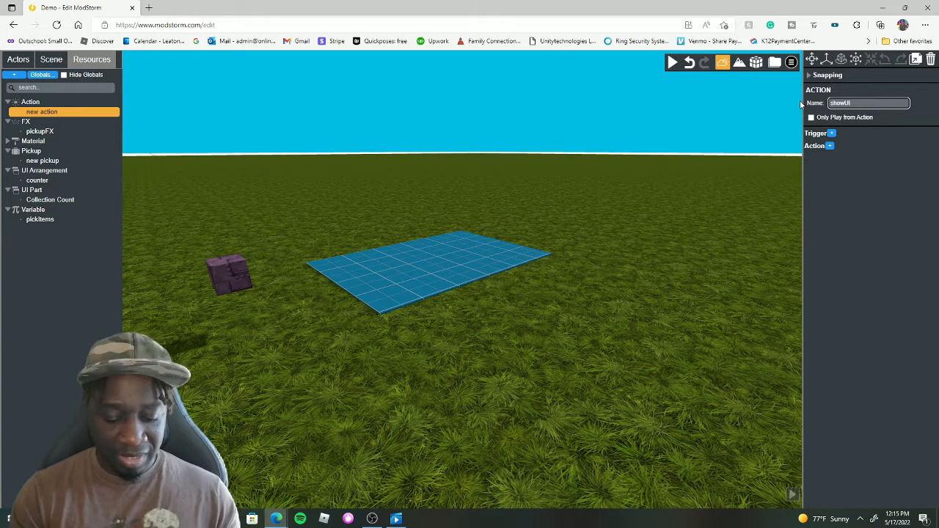
type("Action")
key("Return")
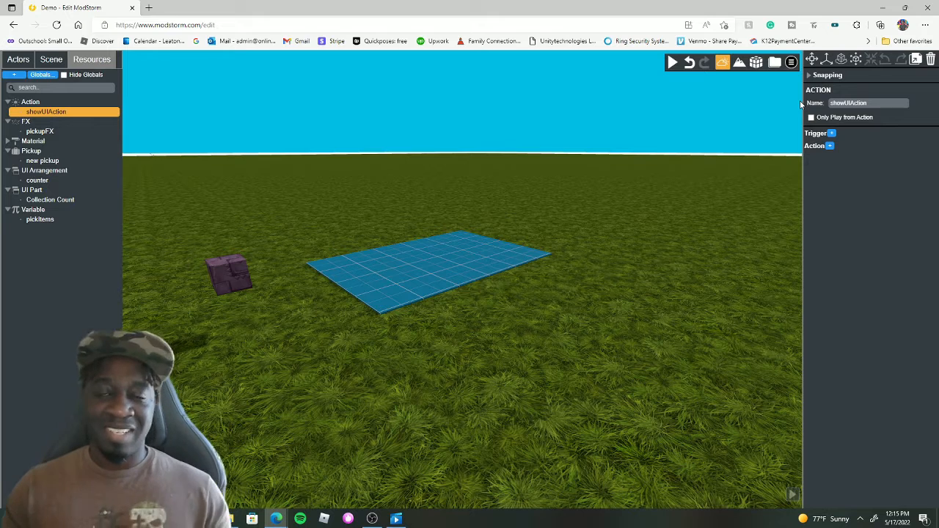
left_click(832, 133)
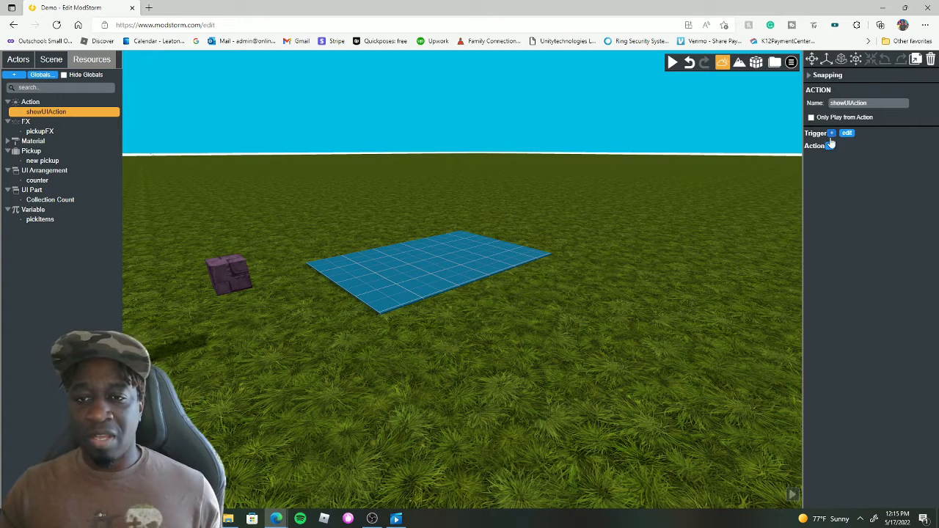
left_click(14, 78)
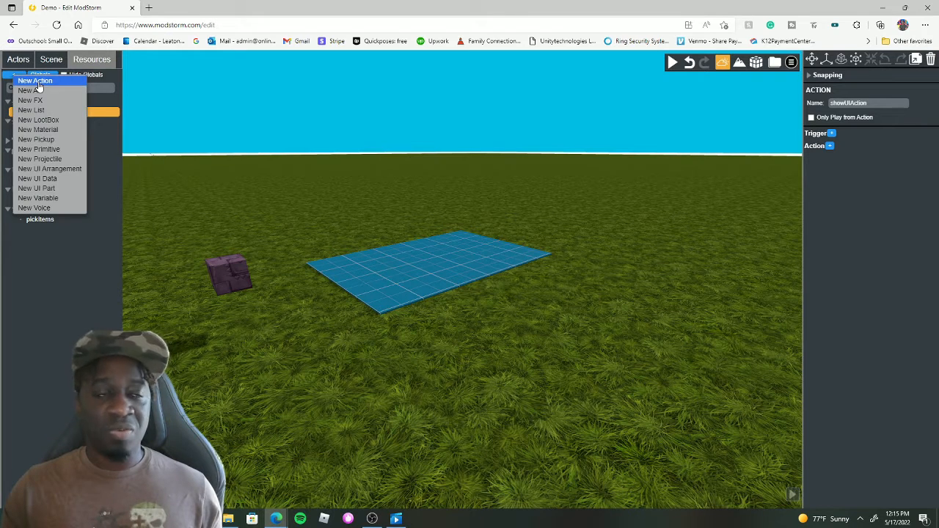
left_click(49, 282)
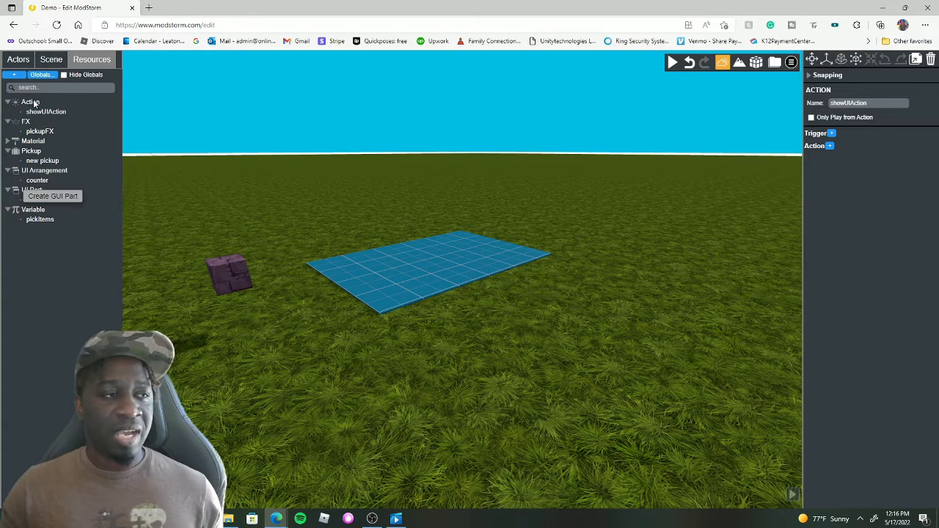
left_click(18, 75)
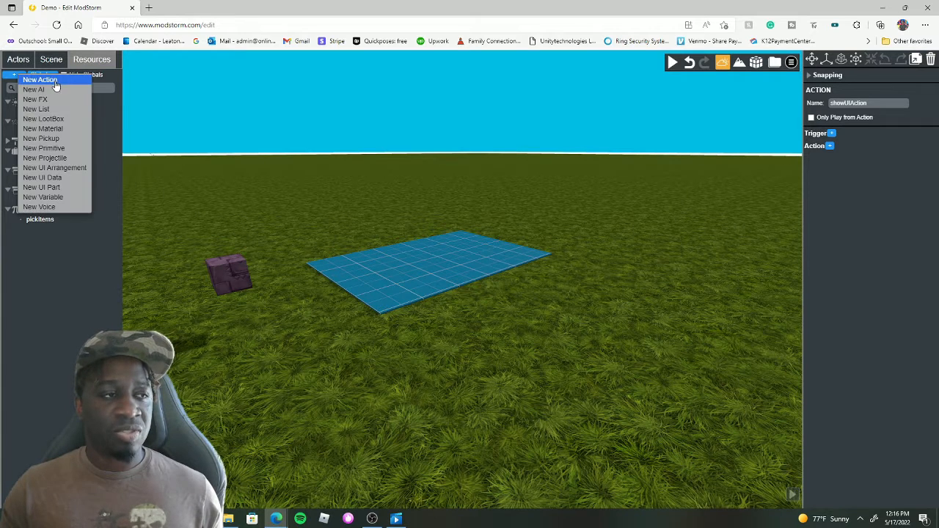
Create another action resource and name it increase count
left_click(14, 103)
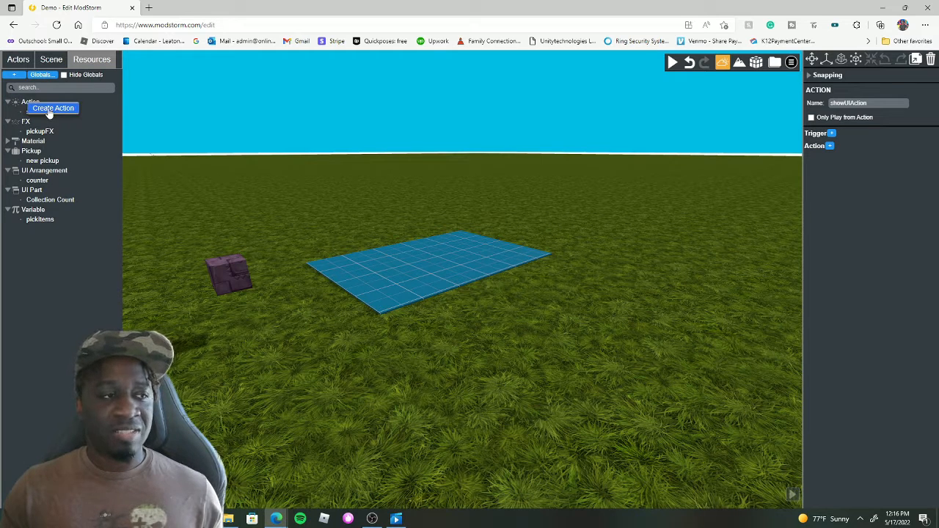
left_click(51, 110)
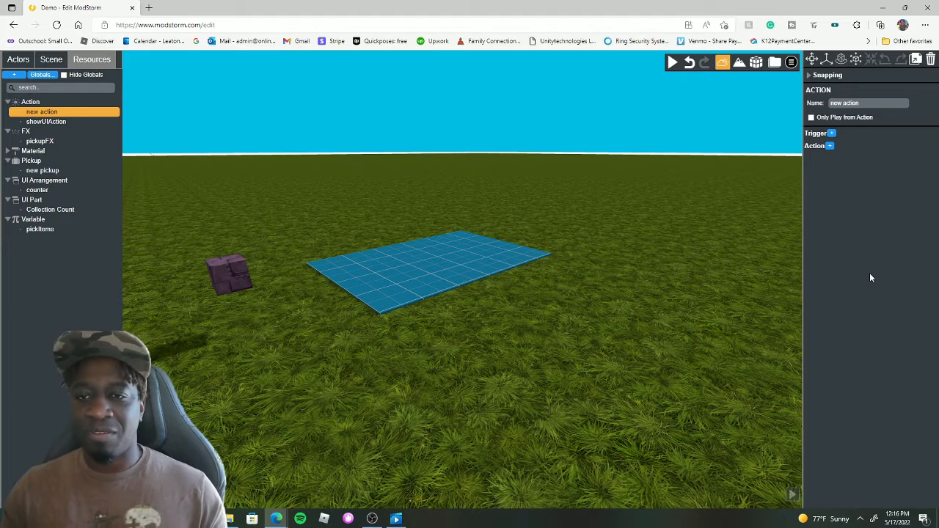
left_click(872, 104)
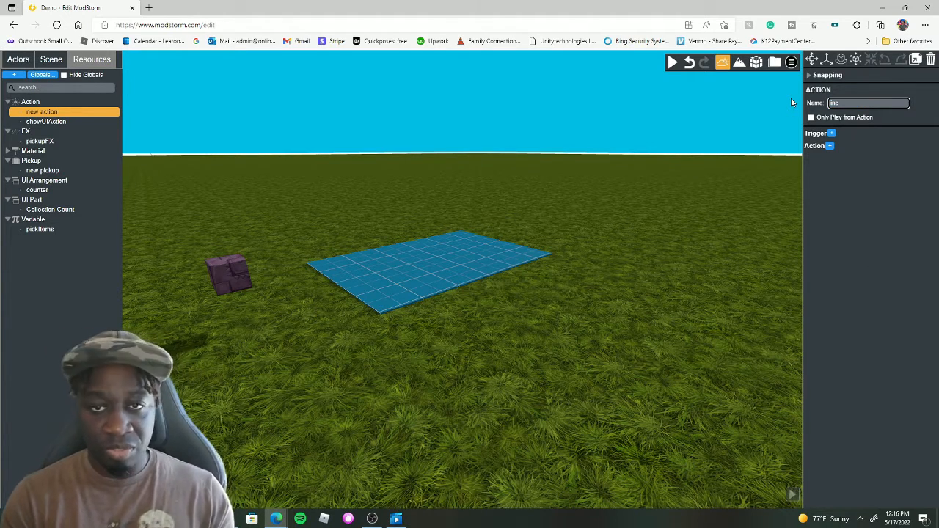
type("increase count")
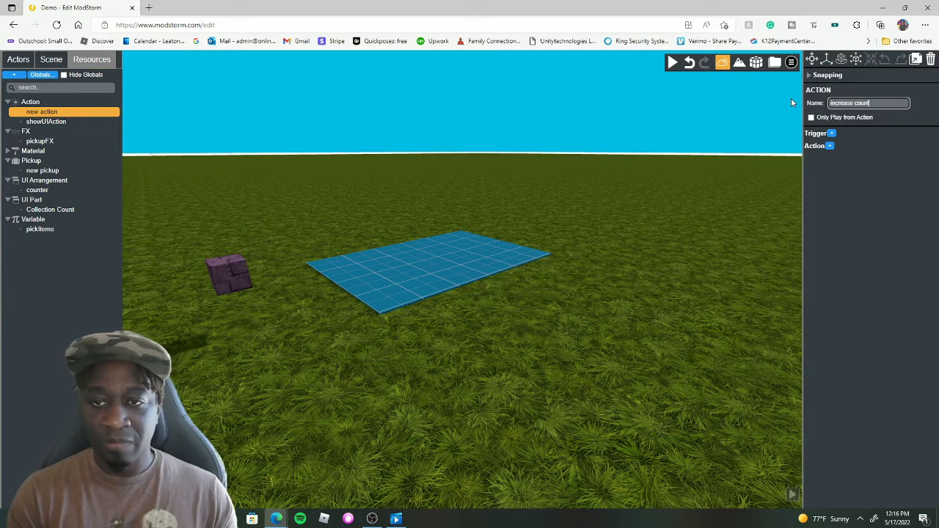
key("Return")
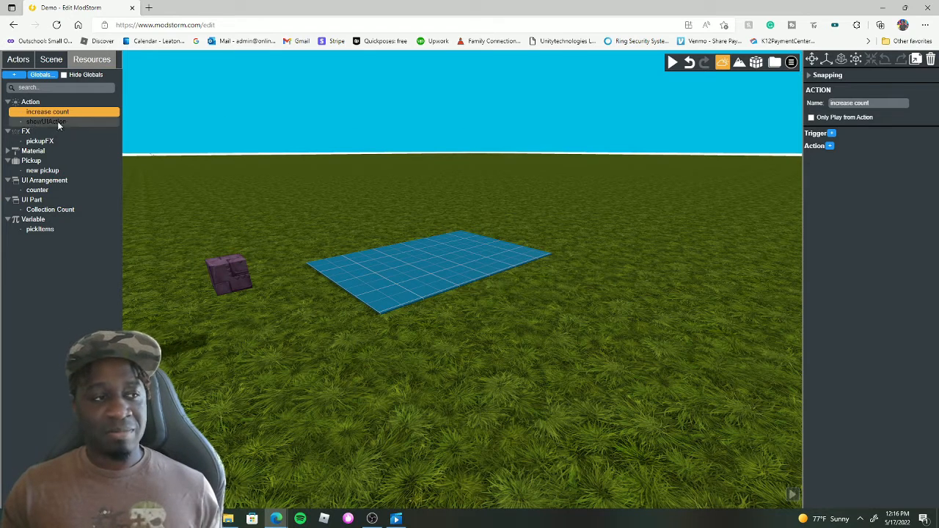
Add a trigger of type Join to showUIAction
left_click(29, 123)
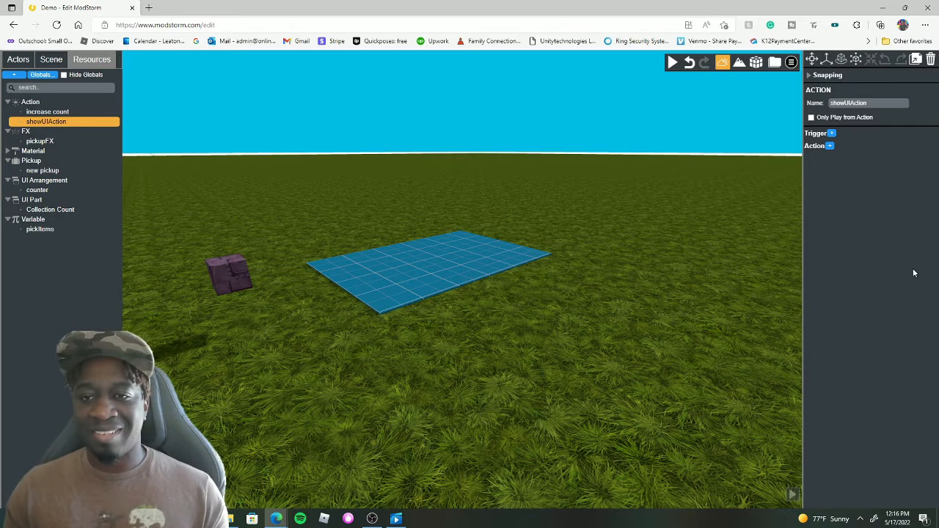
left_click(832, 134)
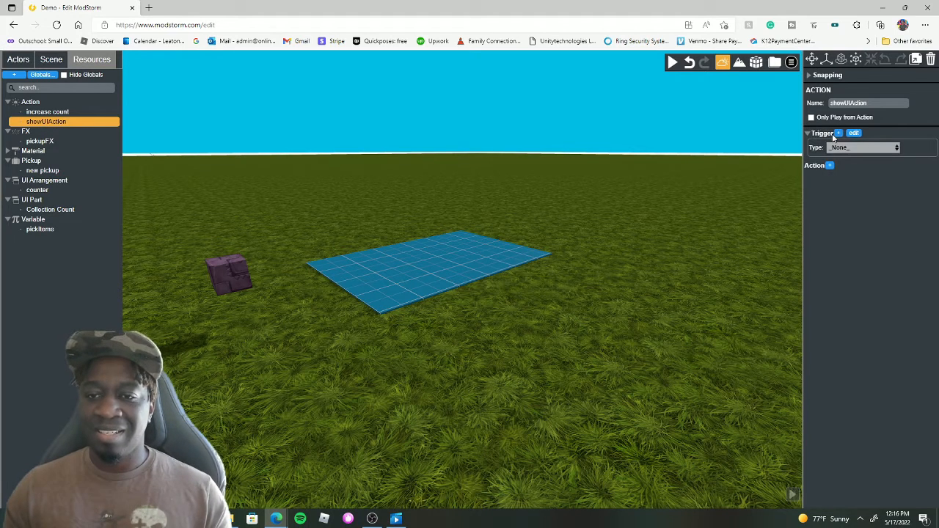
left_click(880, 151)
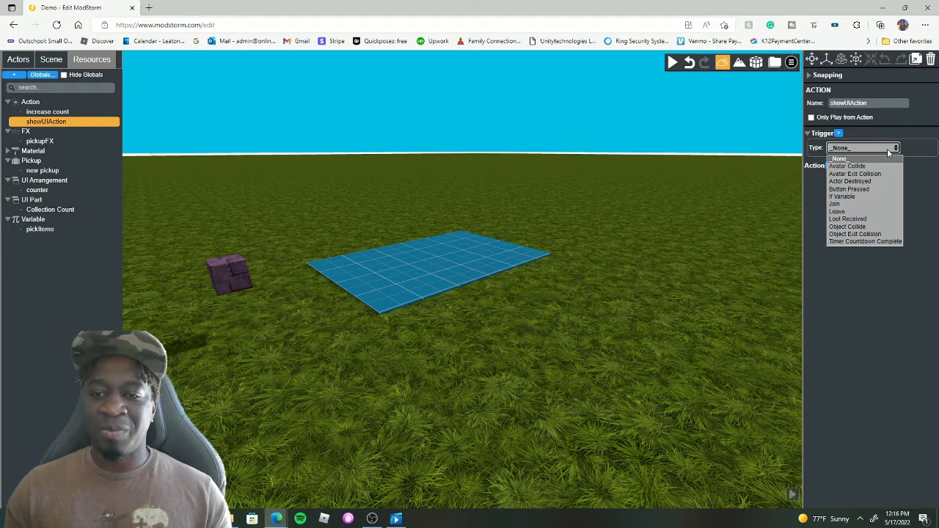
left_click(843, 205)
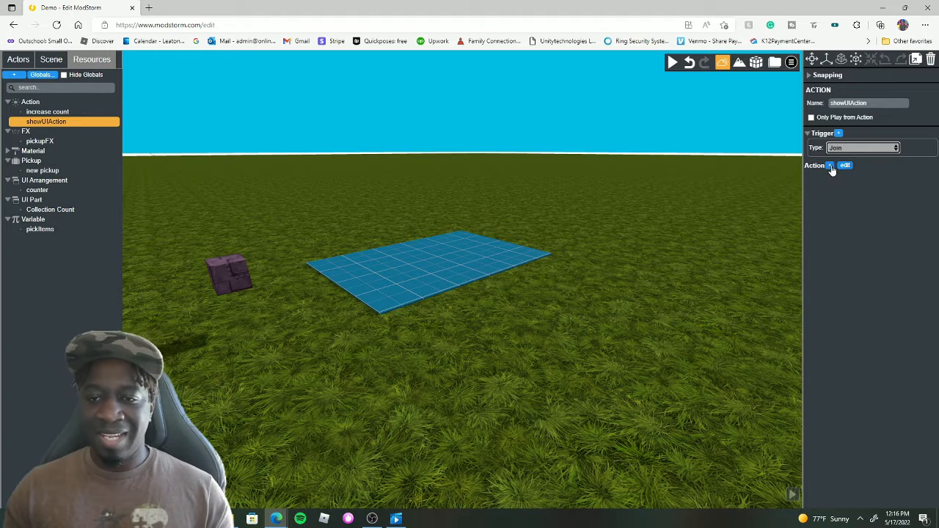
Add an action entry to showUIAction that uses the GUI command
left_click(834, 166)
left_click(885, 182)
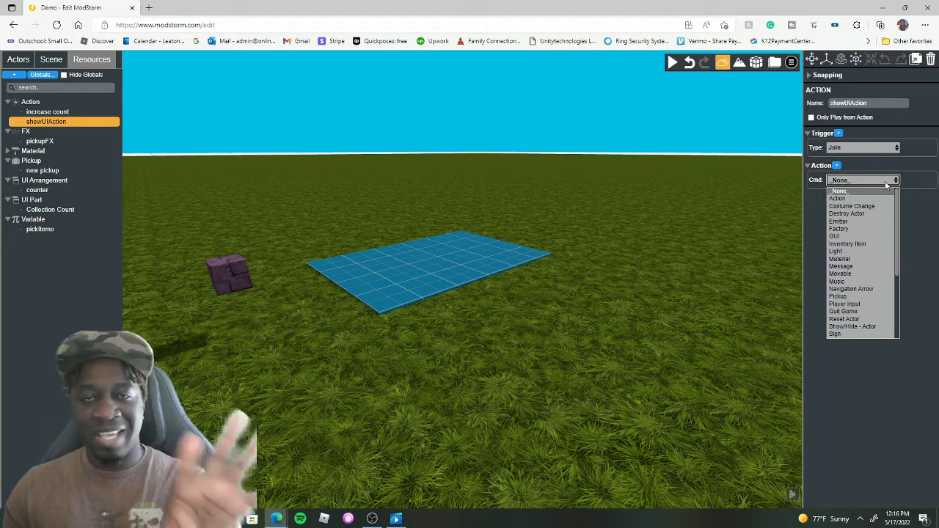
left_click(835, 236)
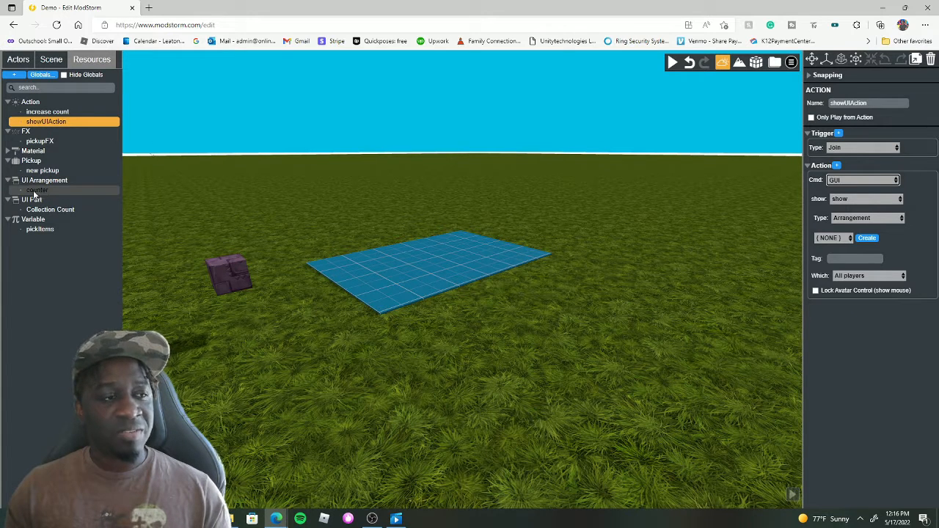
Set the GUI command in showUIAction to show the counter arrangement
left_click(848, 239)
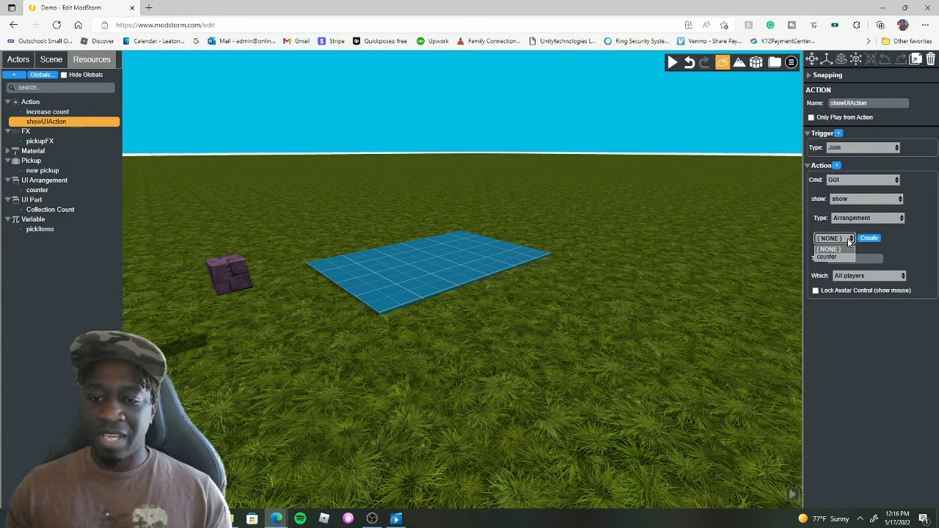
left_click(830, 258)
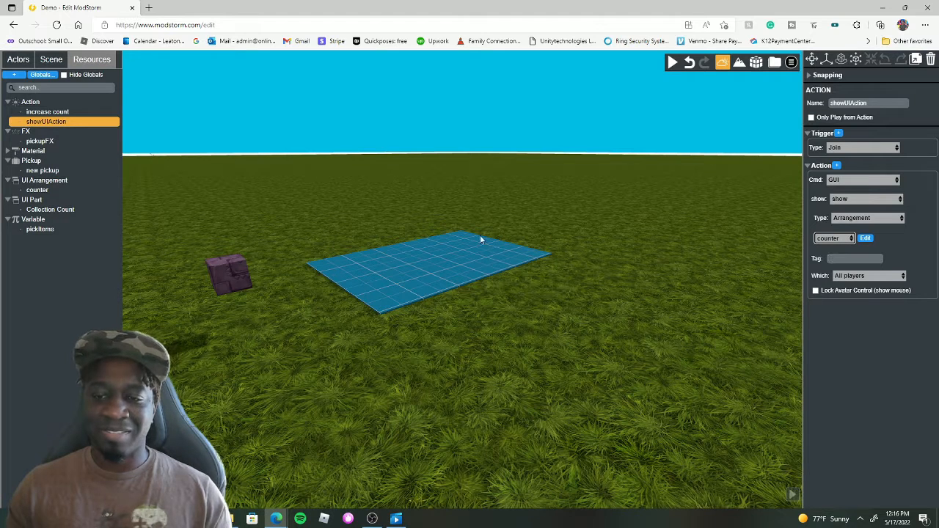
Play-test the scene to check the counter display, run the avatar into the purple pickup block, and return to the editor
left_click(671, 62)
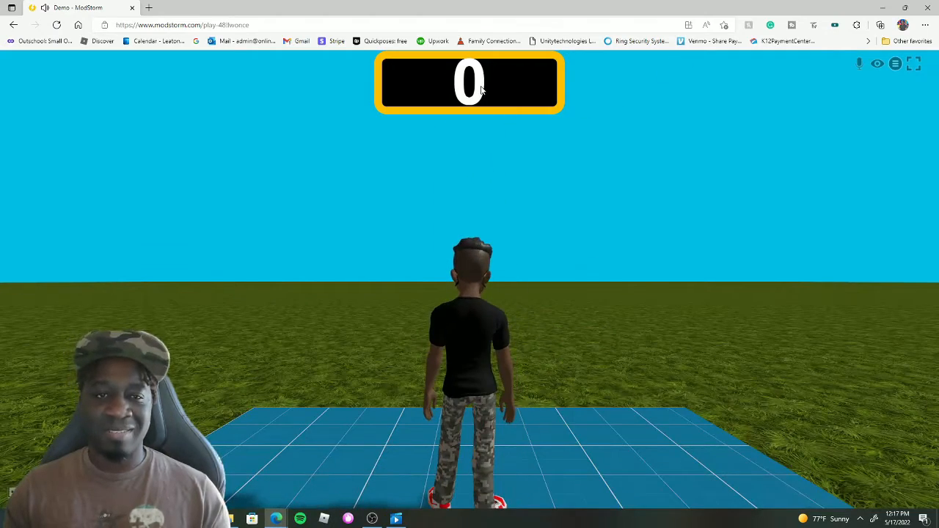
left_click(115, 261)
key("w")
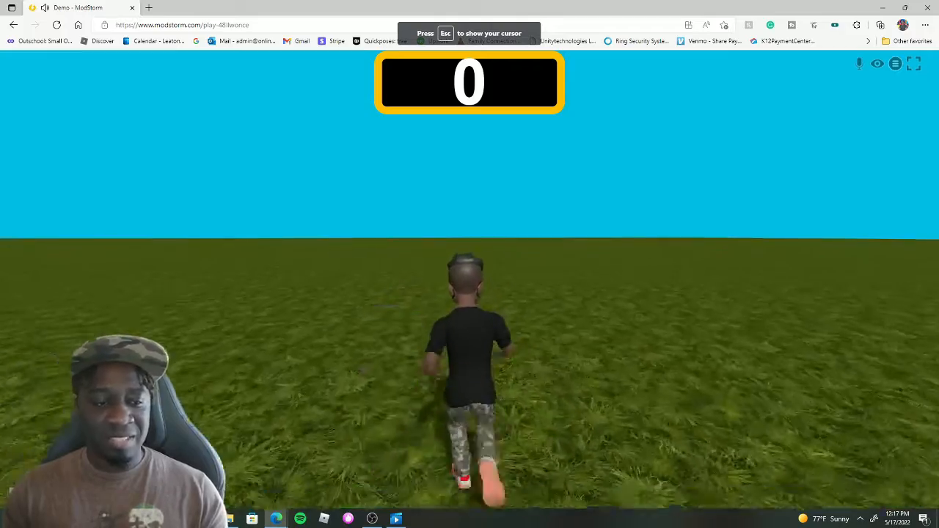
key("d")
key("space")
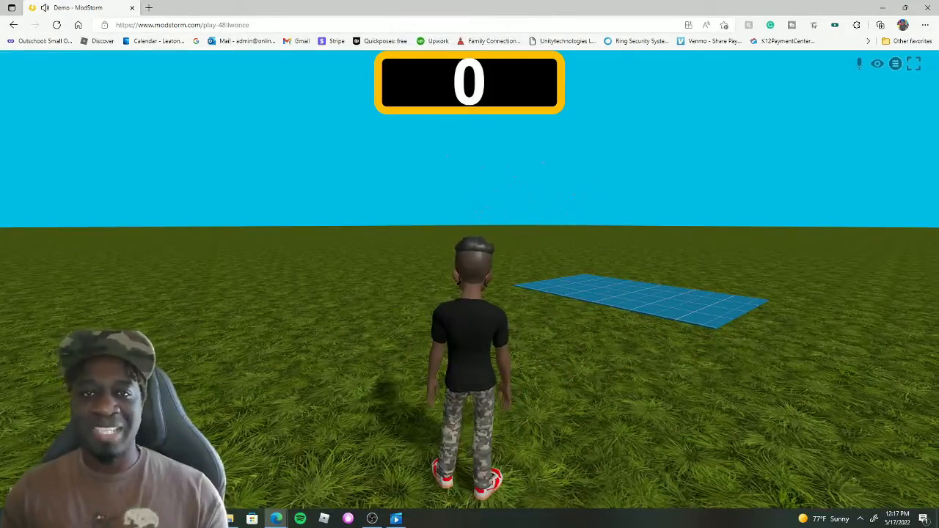
key("a")
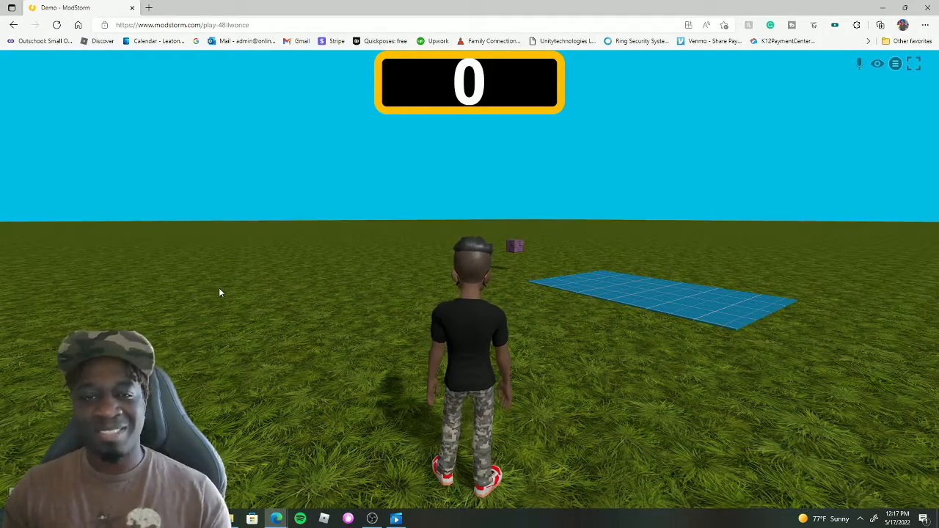
left_click(895, 63)
Review the increase count action and the settings of the pickItems variable
left_click(74, 112)
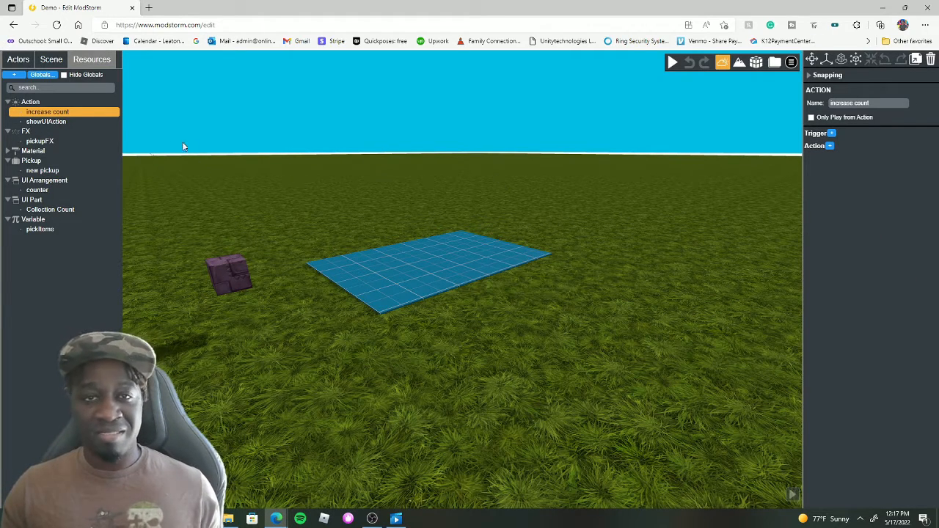
left_click(41, 231)
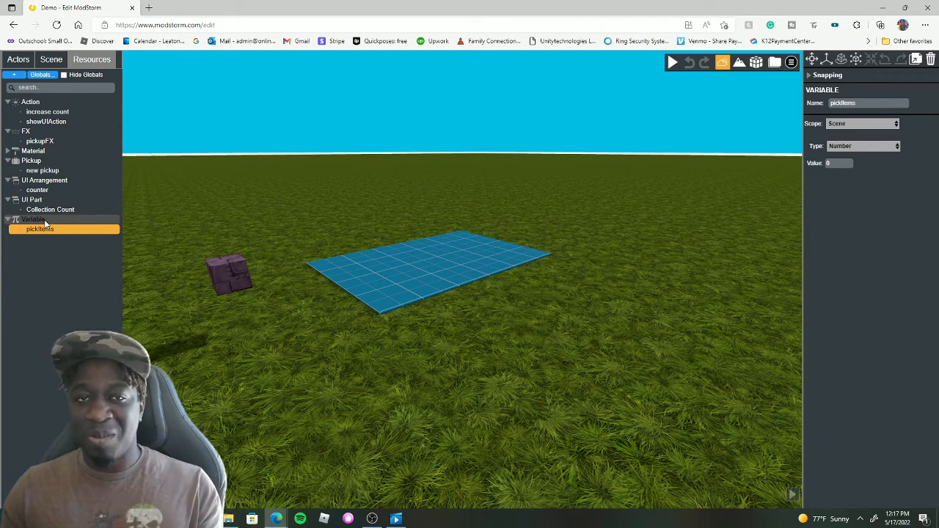
left_click(68, 111)
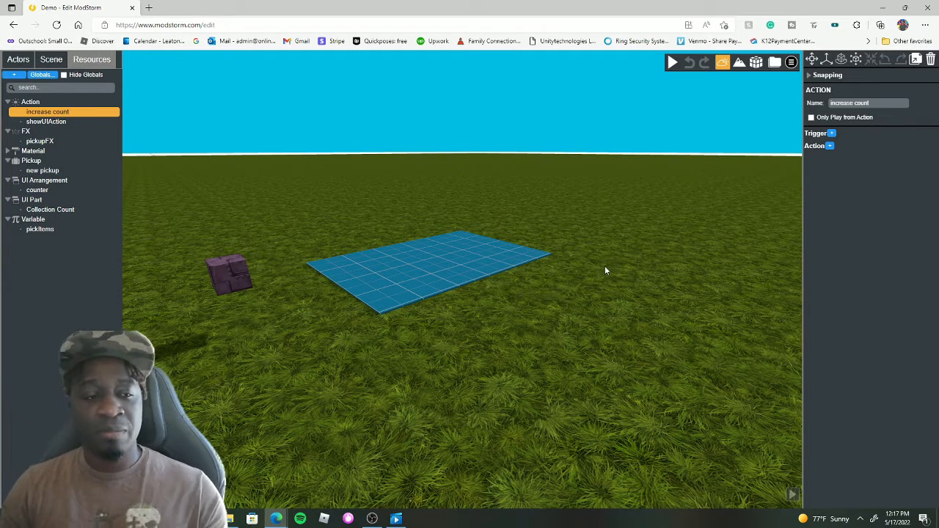
Give the purple pickup block in the scene the tag pik
left_click(235, 277)
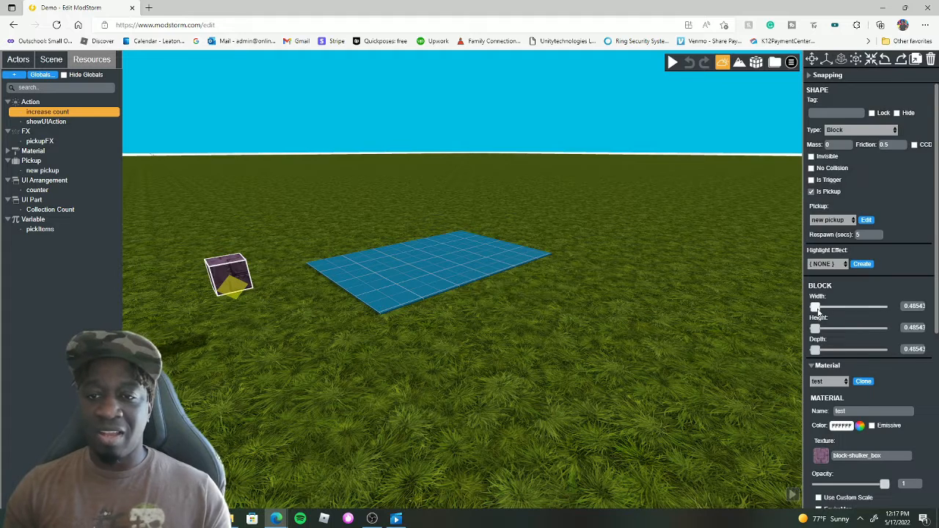
left_click(829, 112)
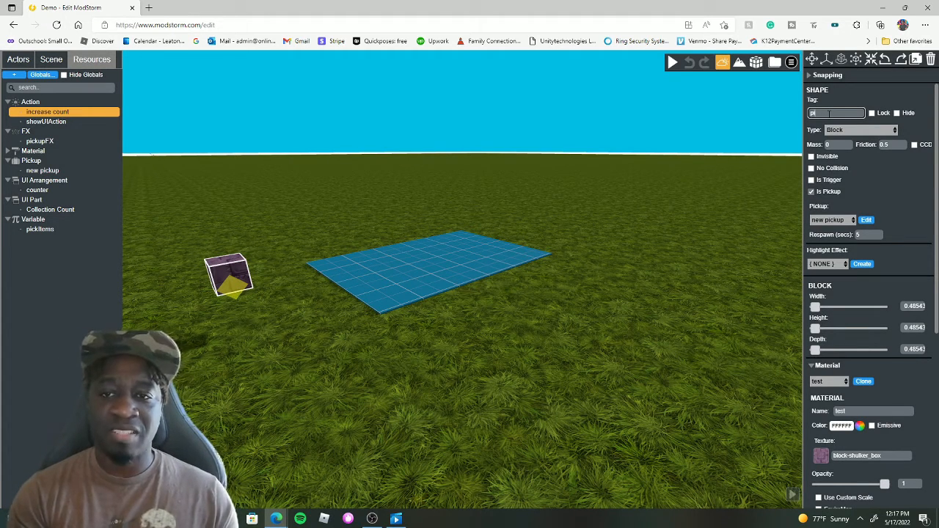
type("pik")
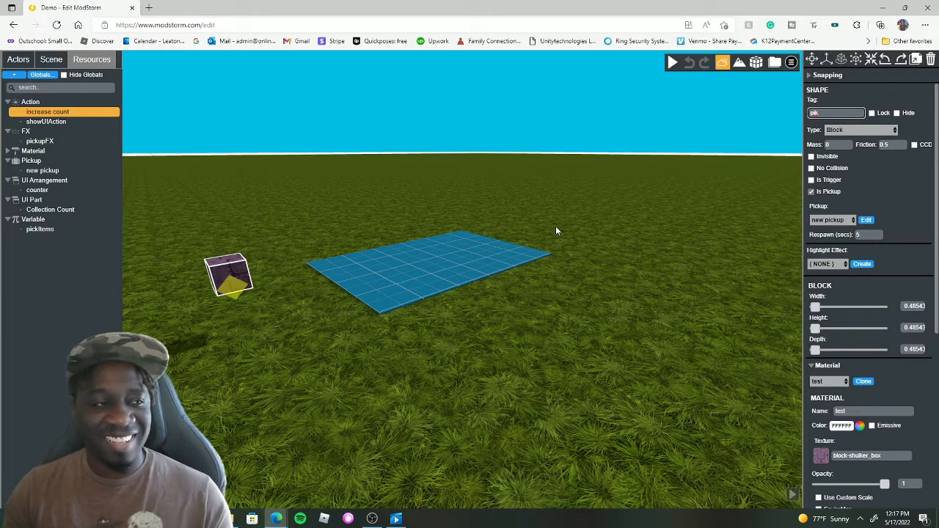
Add an Avatar Collide trigger to the increase count action, with pik as the collide actor tag
left_click(63, 116)
left_click(831, 133)
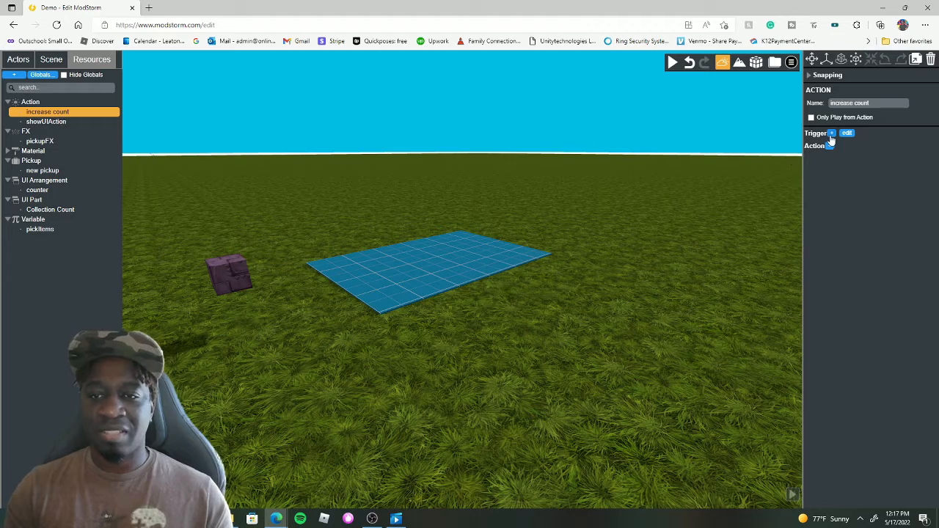
left_click(874, 148)
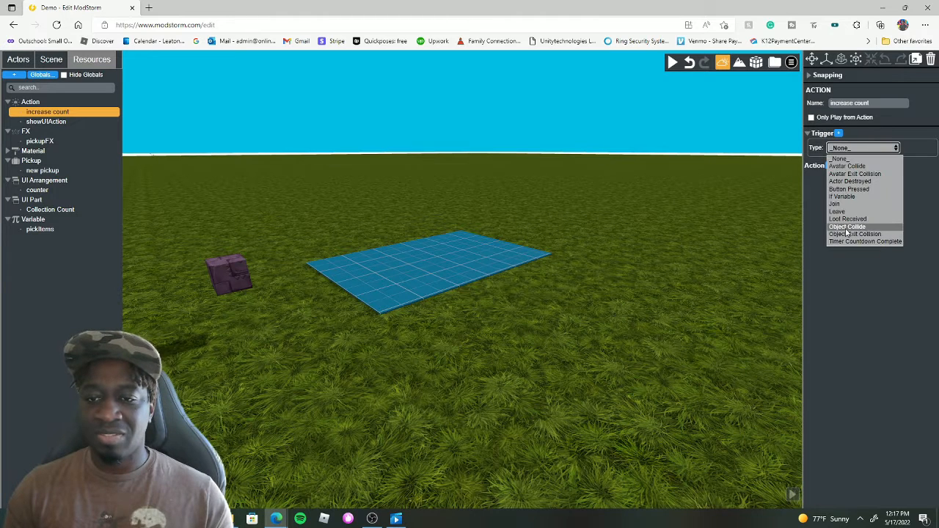
left_click(848, 166)
left_click(879, 166)
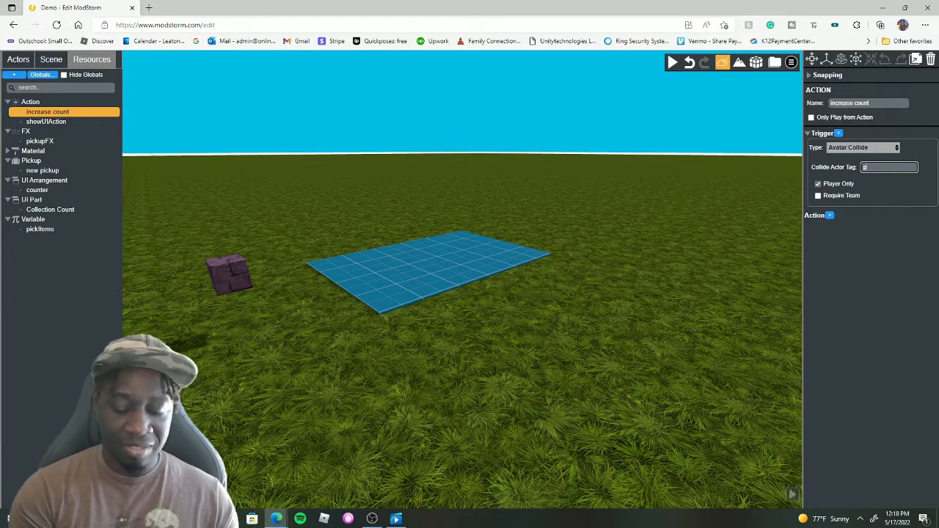
type("pik")
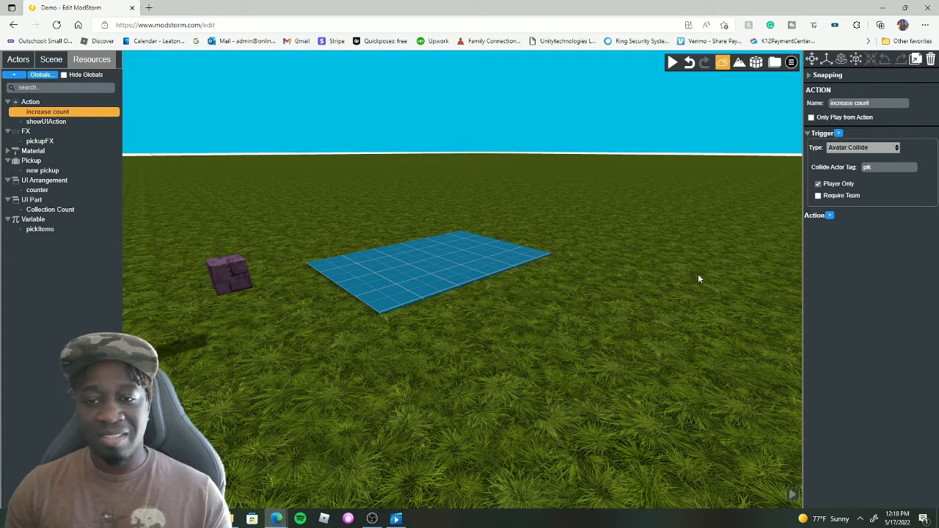
Add a Variable Change command to the increase count action that adds a value of 1 to pickItems
left_click(830, 217)
left_click(896, 231)
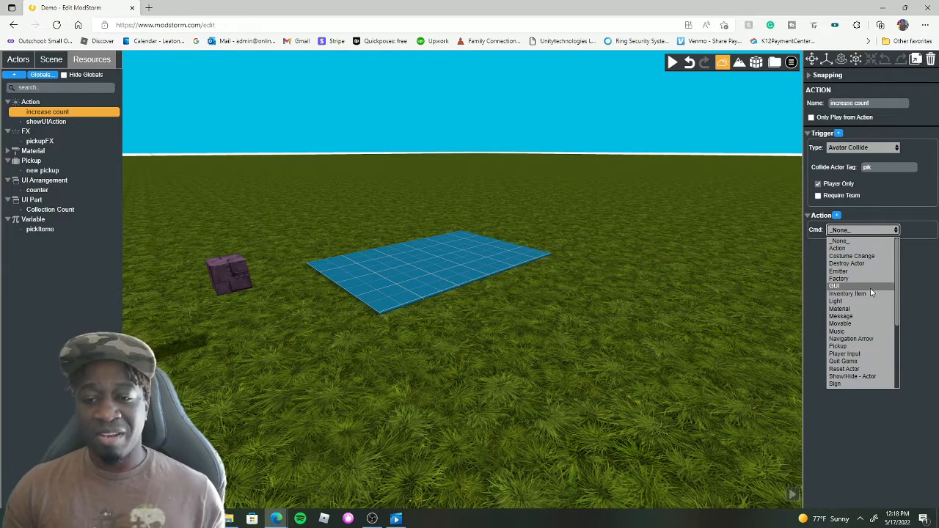
scroll(866, 314, "down", 5)
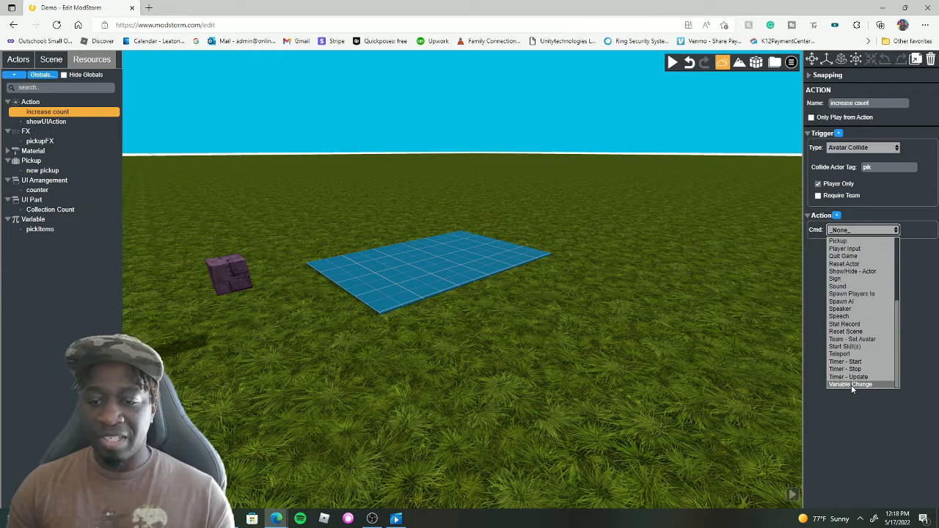
left_click(849, 385)
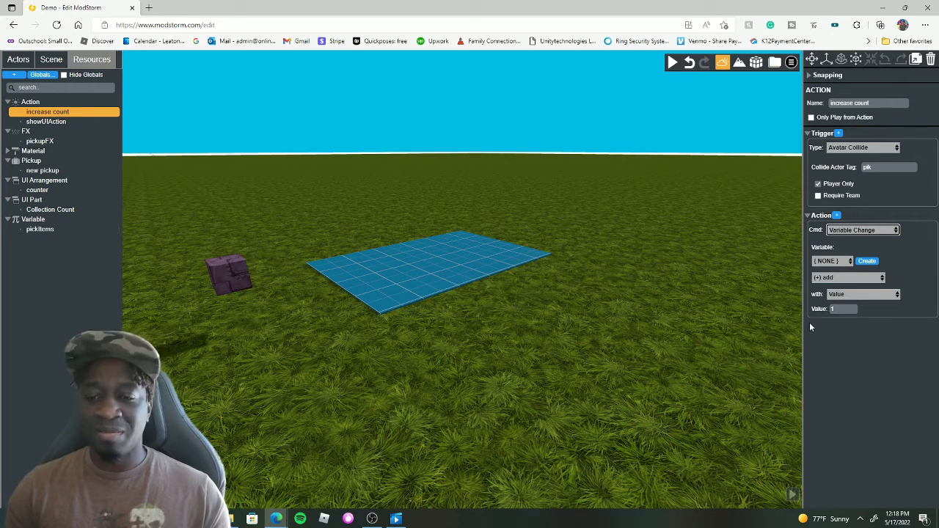
left_click(843, 262)
left_click(833, 281)
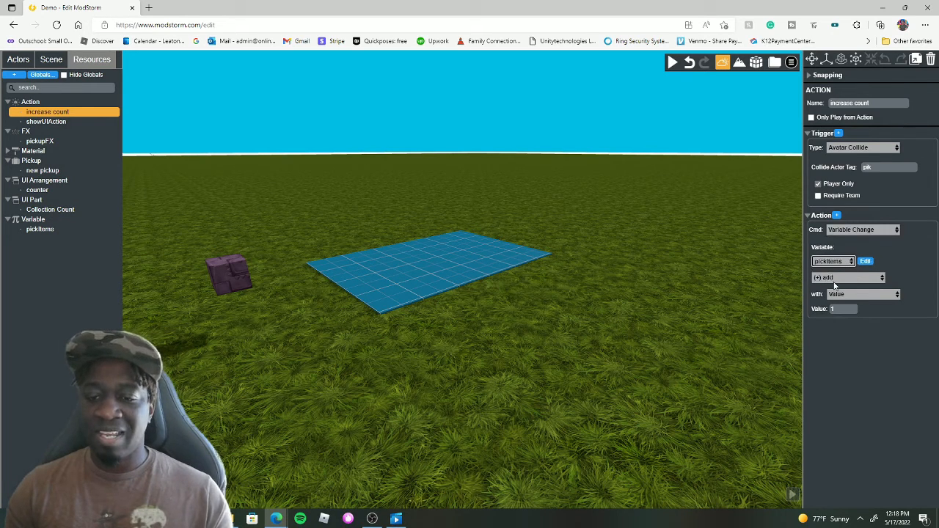
left_click(860, 277)
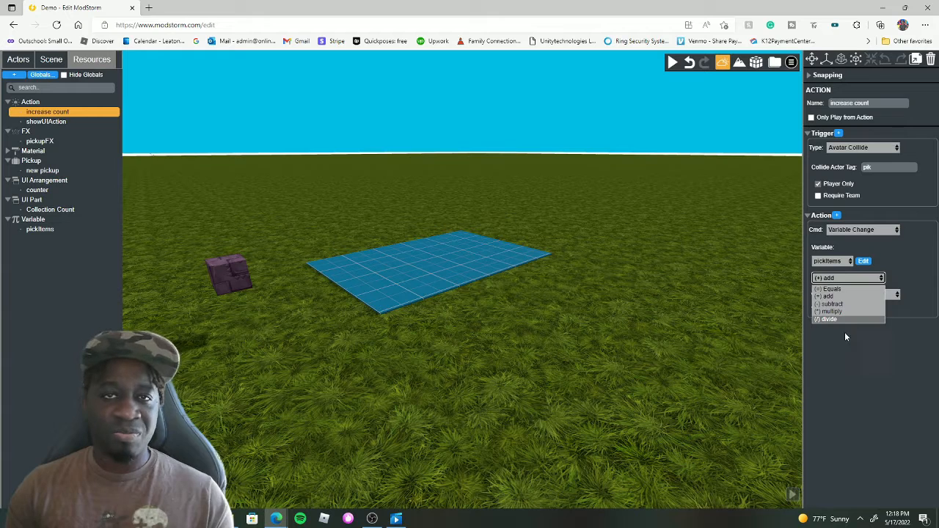
left_click(832, 297)
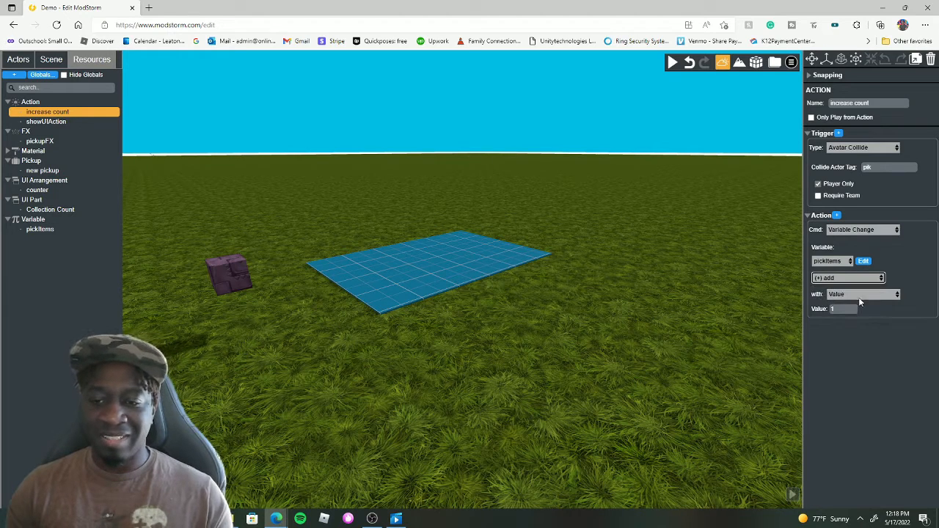
Play-test the scene, running the avatar into the respawning purple block repeatedly to check that the counter increases
left_click(673, 64)
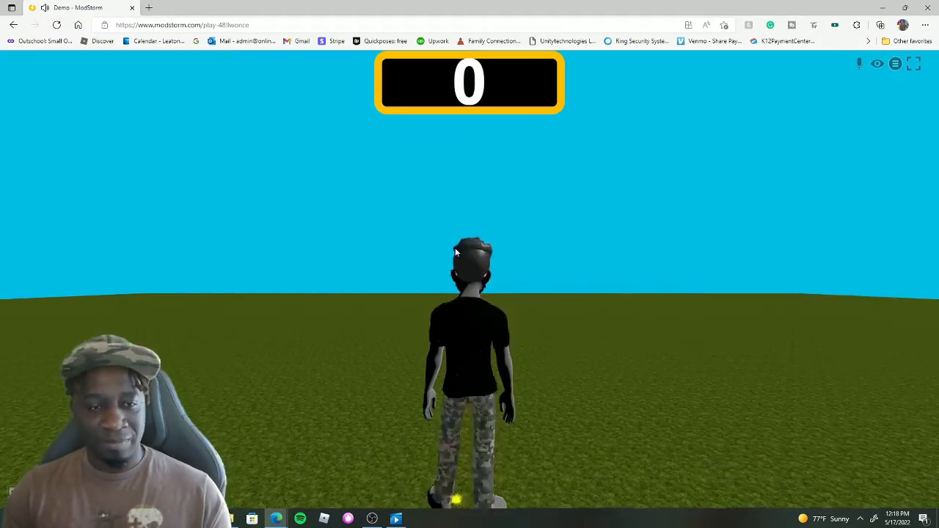
left_click(455, 251)
key("w")
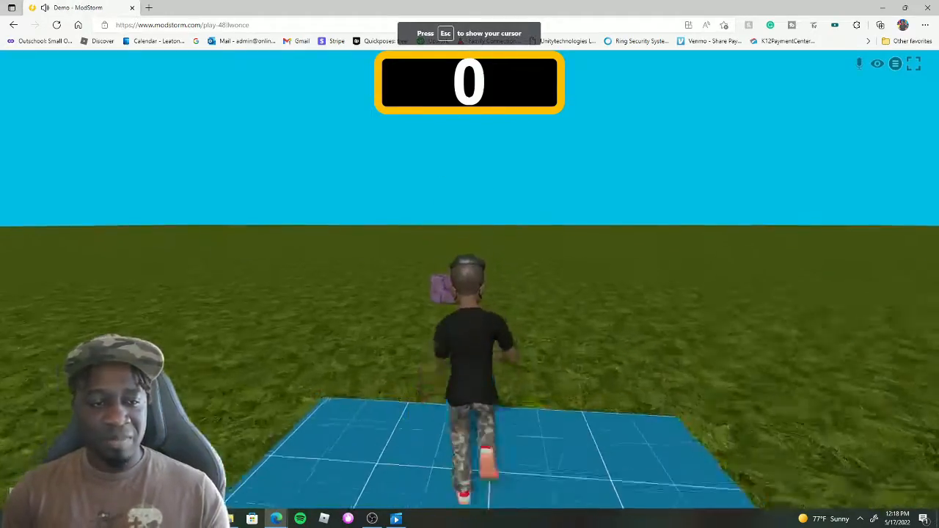
key("a")
key("w")
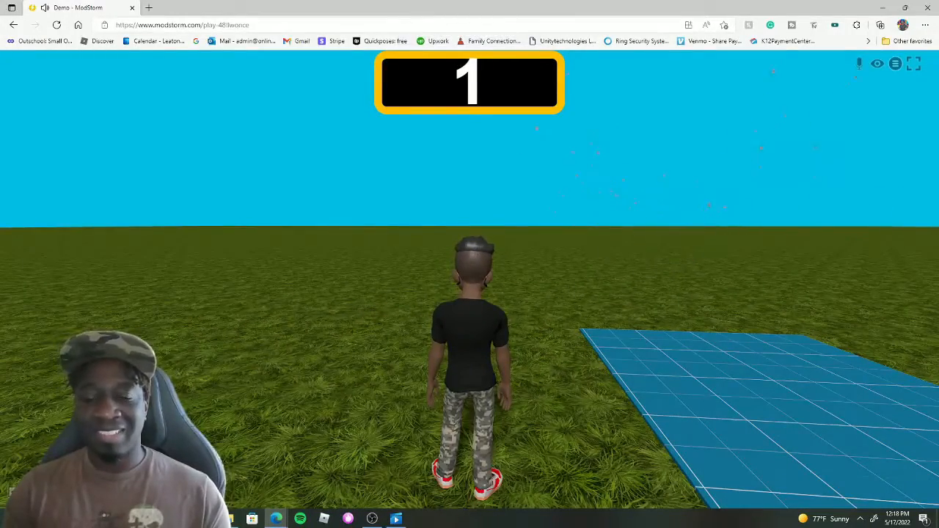
key("d")
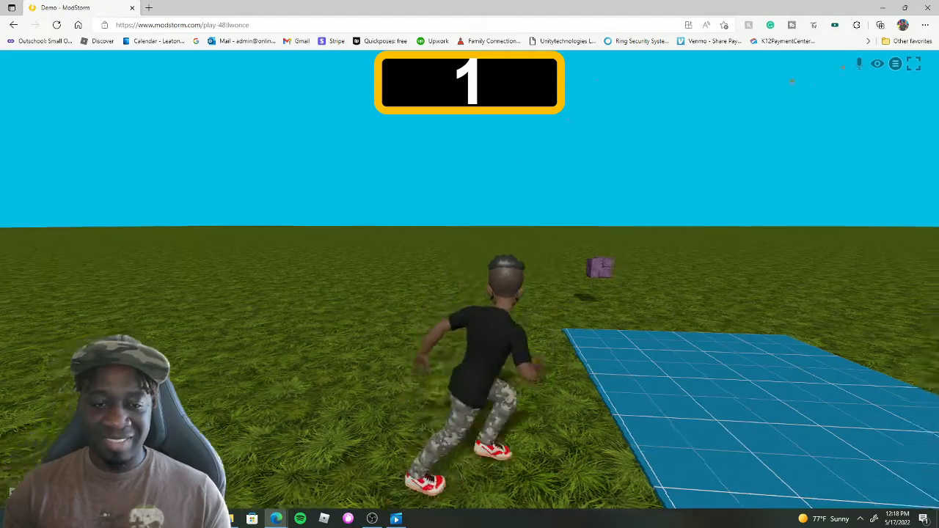
key("w")
key("a")
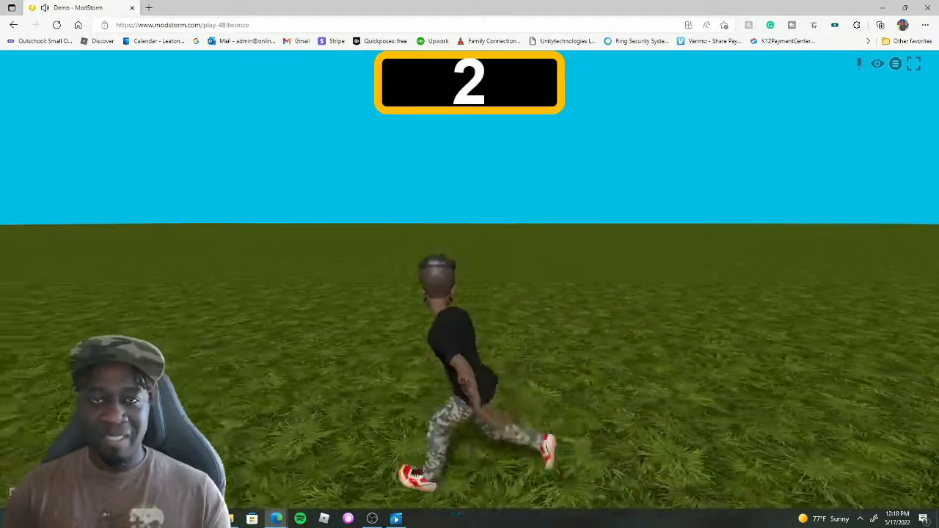
key("w")
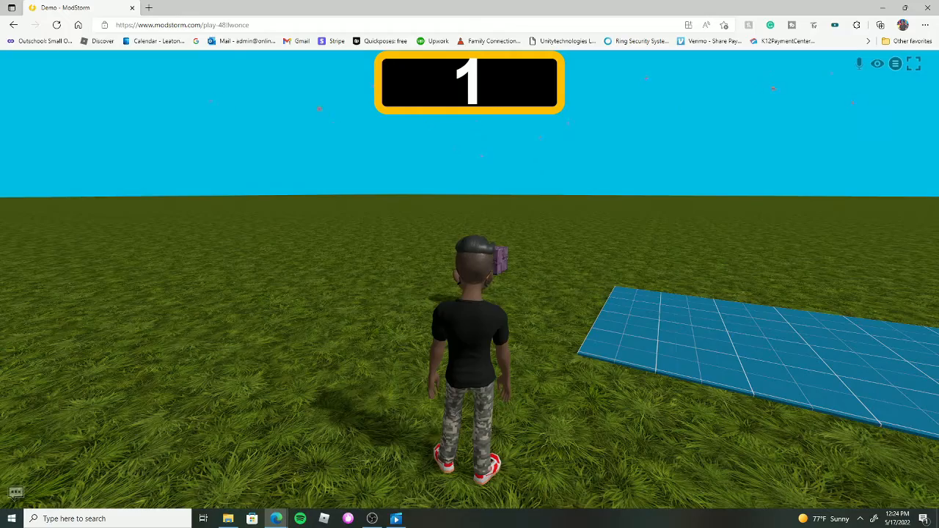
key("w")
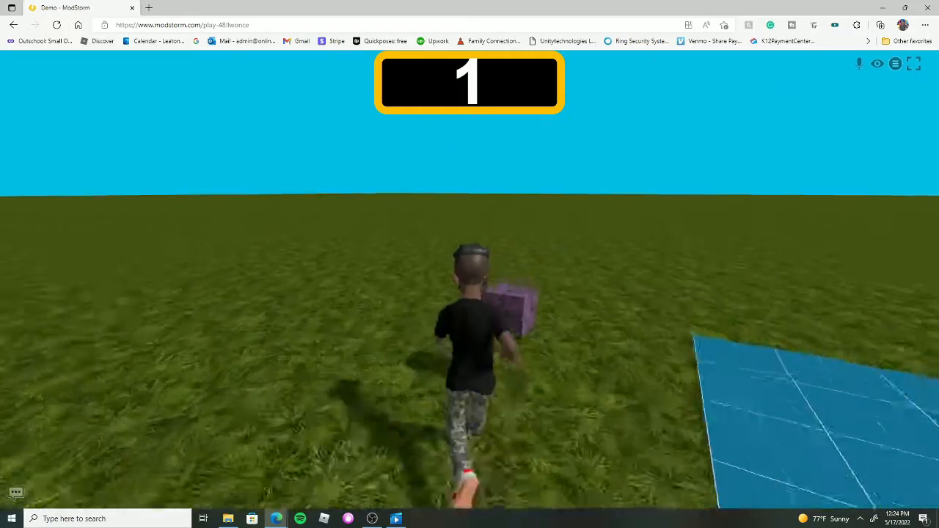
key("s")
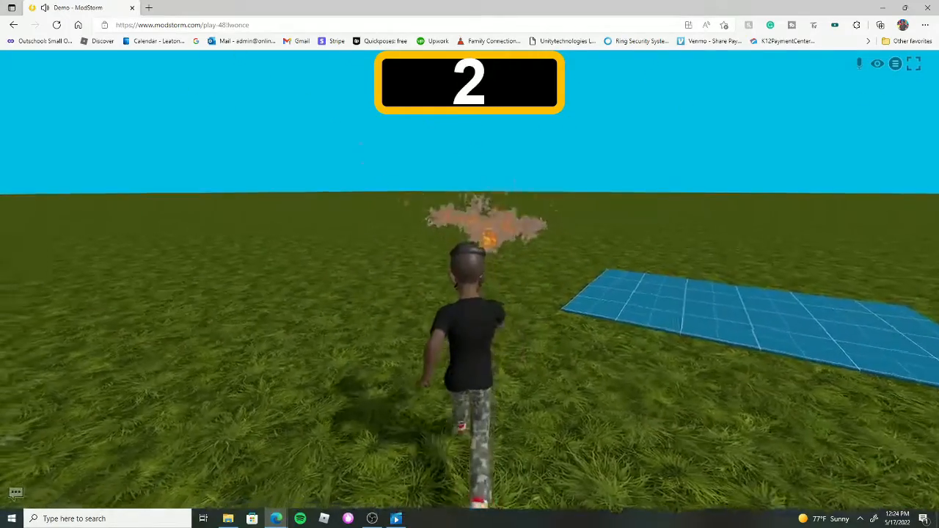
key("w")
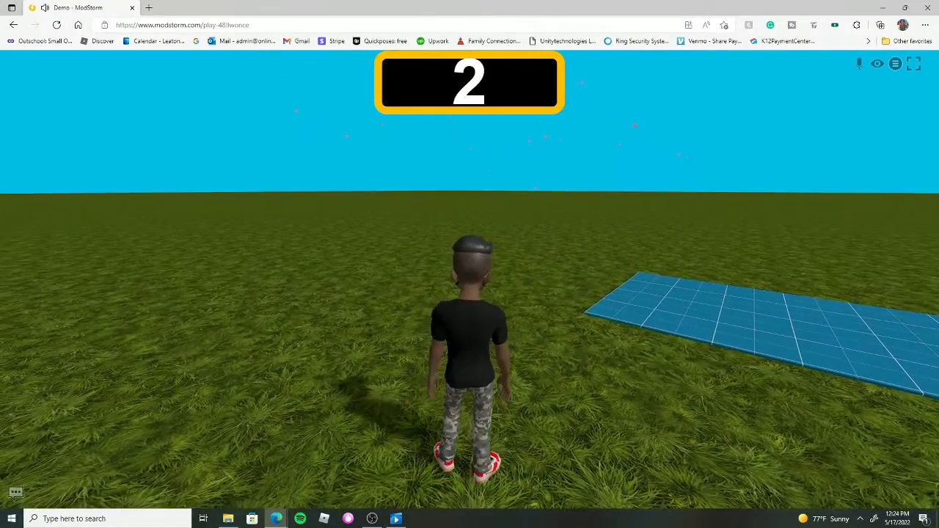
key("w")
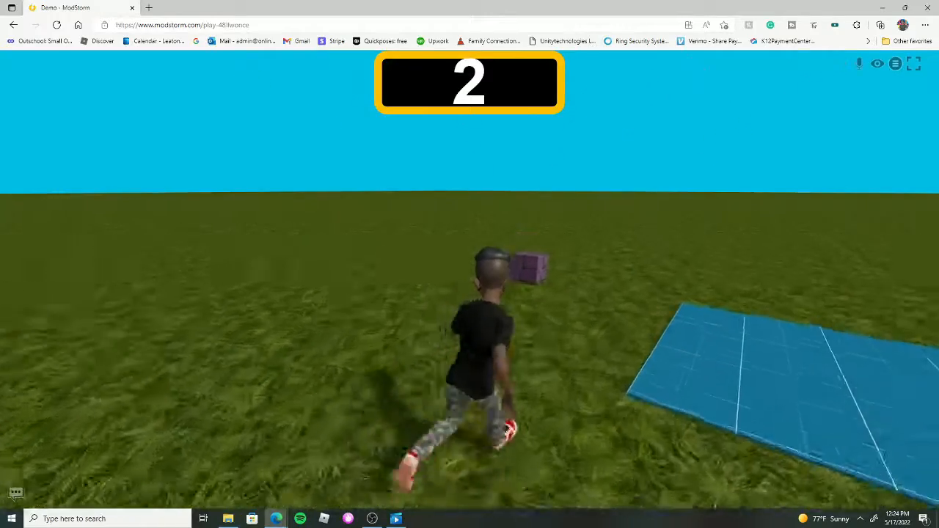